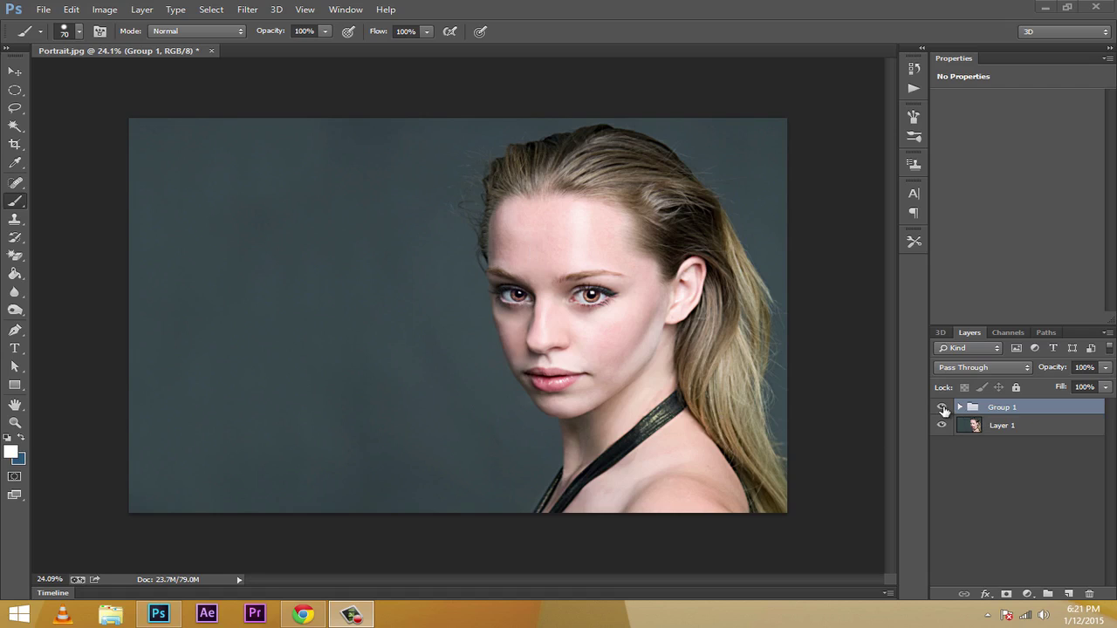
- Check the portrait without Group 1, and delete Group 1 together with its contents
{"action": "left_click", "coordinate": [942, 408]}
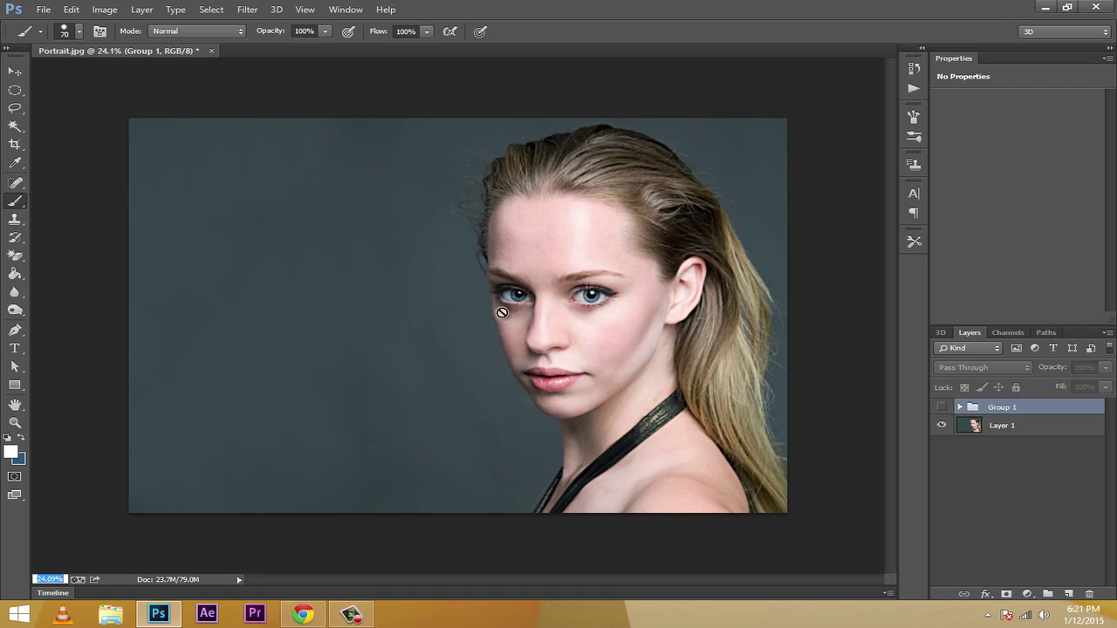
{"action": "left_click", "coordinate": [943, 410]}
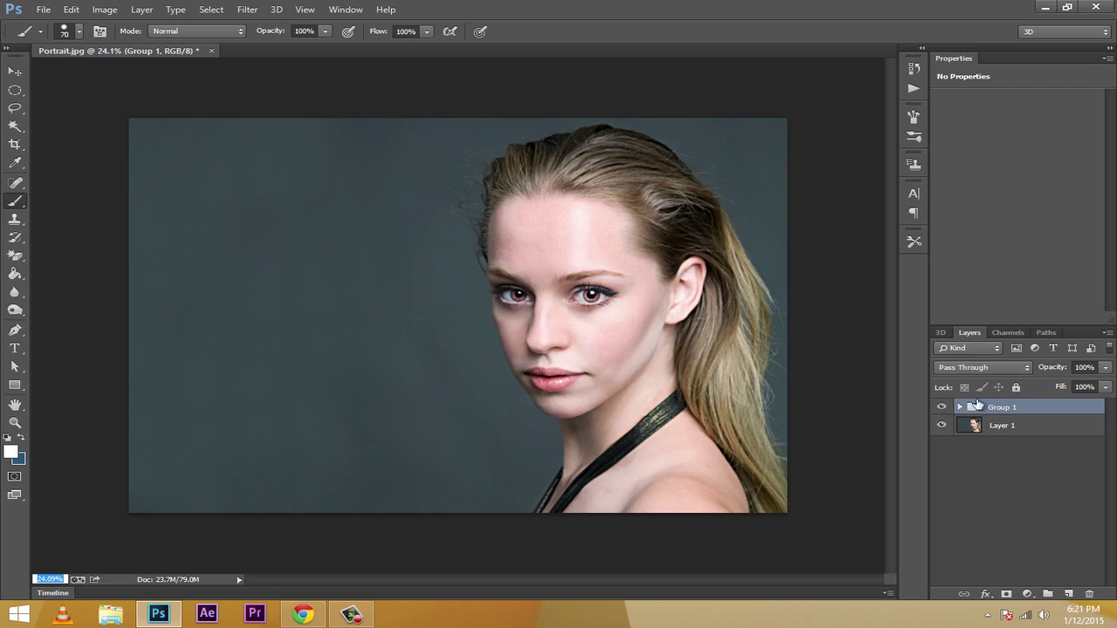
{"action": "left_click", "coordinate": [1089, 594]}
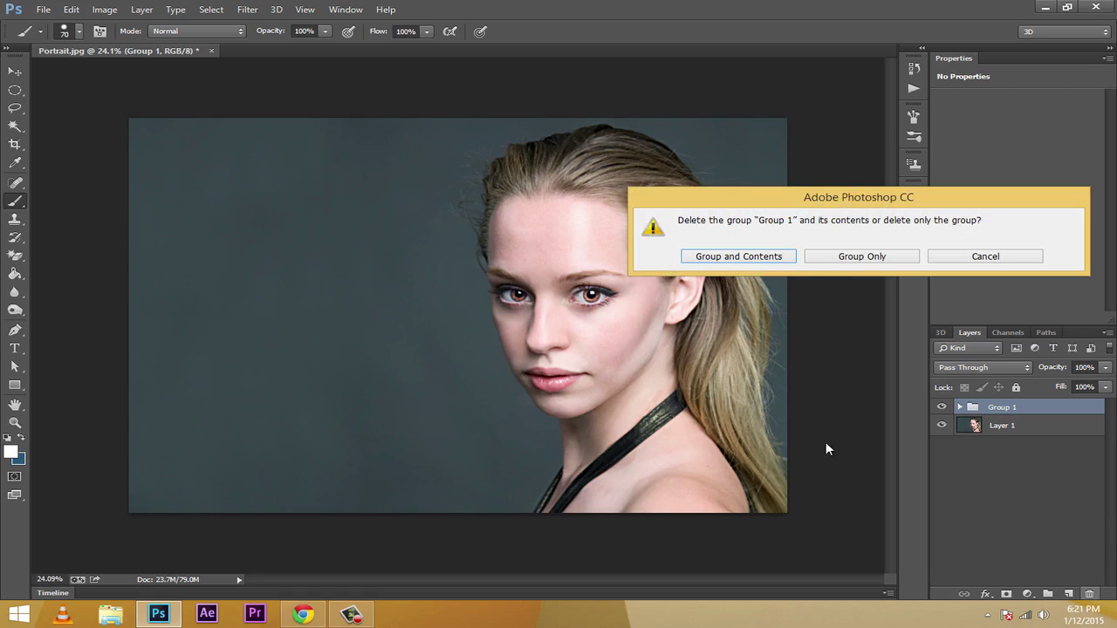
{"action": "left_click", "coordinate": [780, 258]}
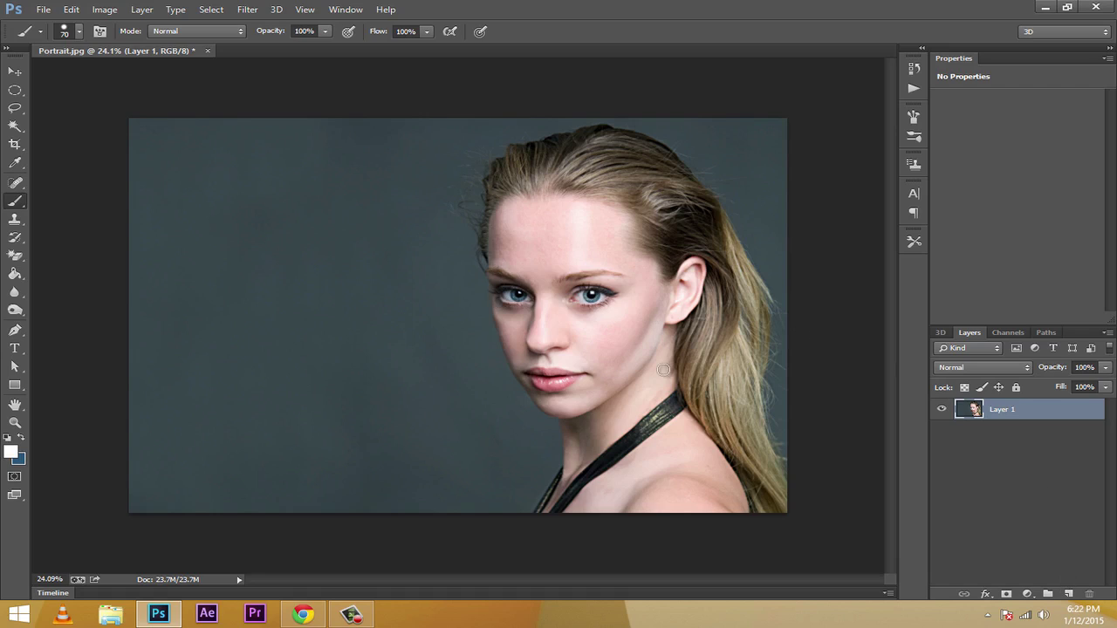
- Select the iris of the eye on the right of the portrait with the Elliptical Marquee tool
{"action": "left_click_drag", "start_coordinate": [14, 90], "coordinate": [69, 103]}
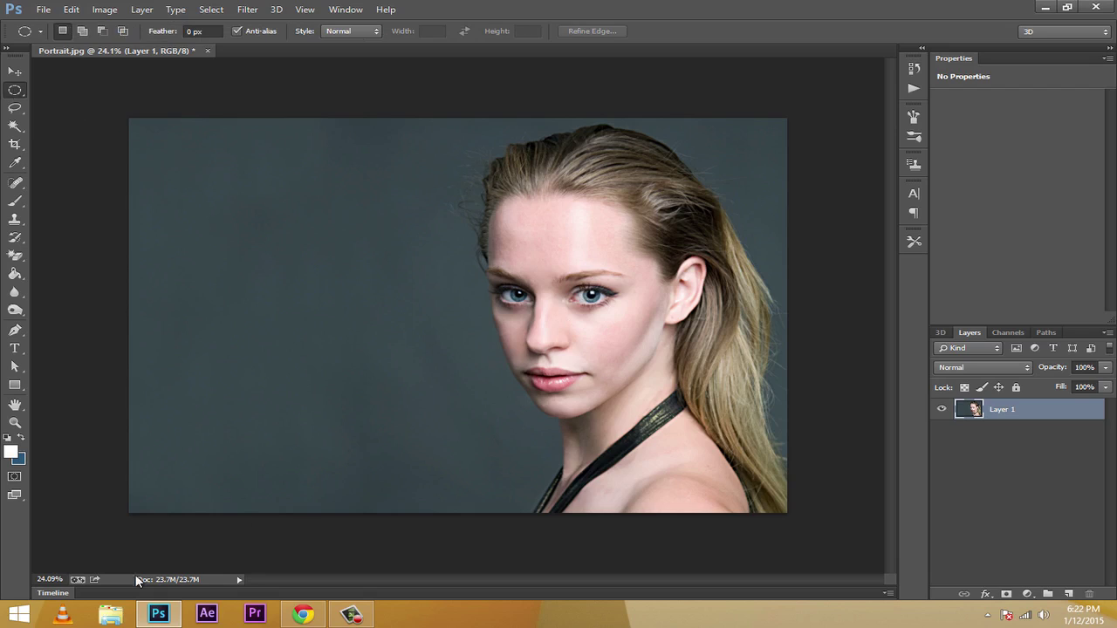
{"action": "left_click_drag", "start_coordinate": [45, 581], "coordinate": [130, 577]}
{"action": "left_click_drag", "start_coordinate": [580, 579], "coordinate": [649, 574]}
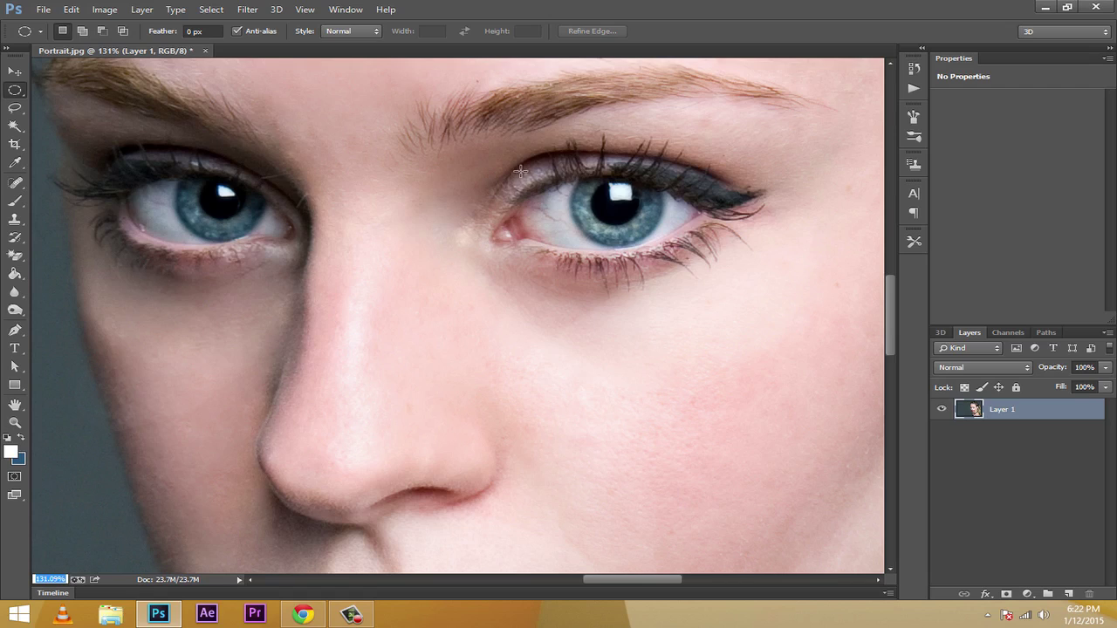
{"action": "right_click", "coordinate": [13, 91]}
{"action": "left_click", "coordinate": [70, 102]}
{"action": "left_click_drag", "start_coordinate": [578, 176], "coordinate": [665, 242]}
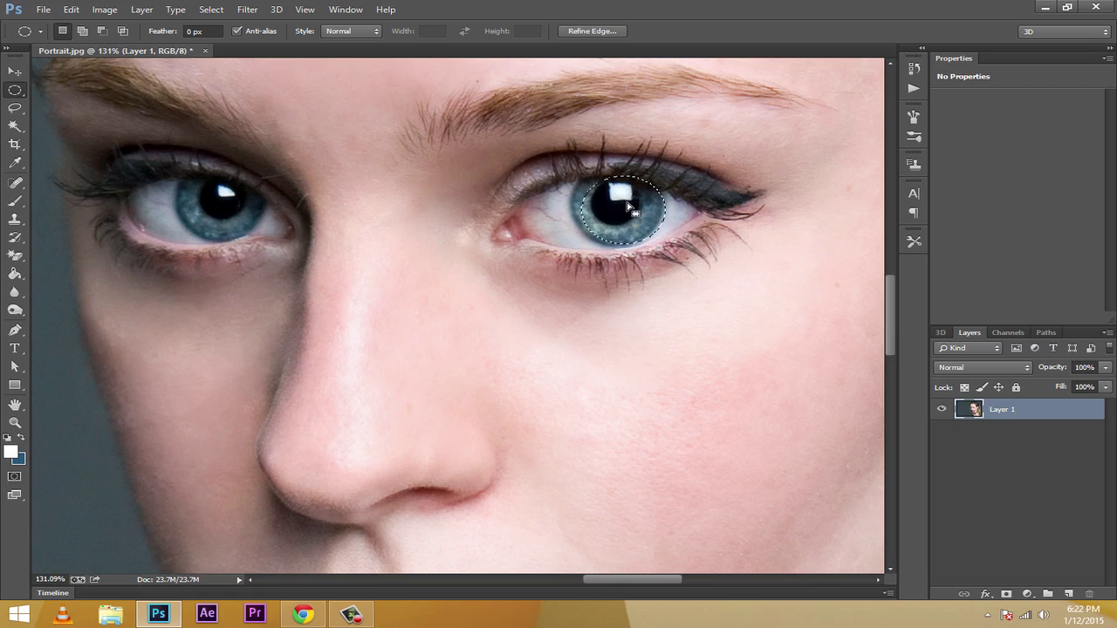
{"action": "left_click_drag", "start_coordinate": [576, 169], "coordinate": [668, 271]}
- Add the iris of the other eye to the existing elliptical selection
{"action": "key", "text": "shift"}
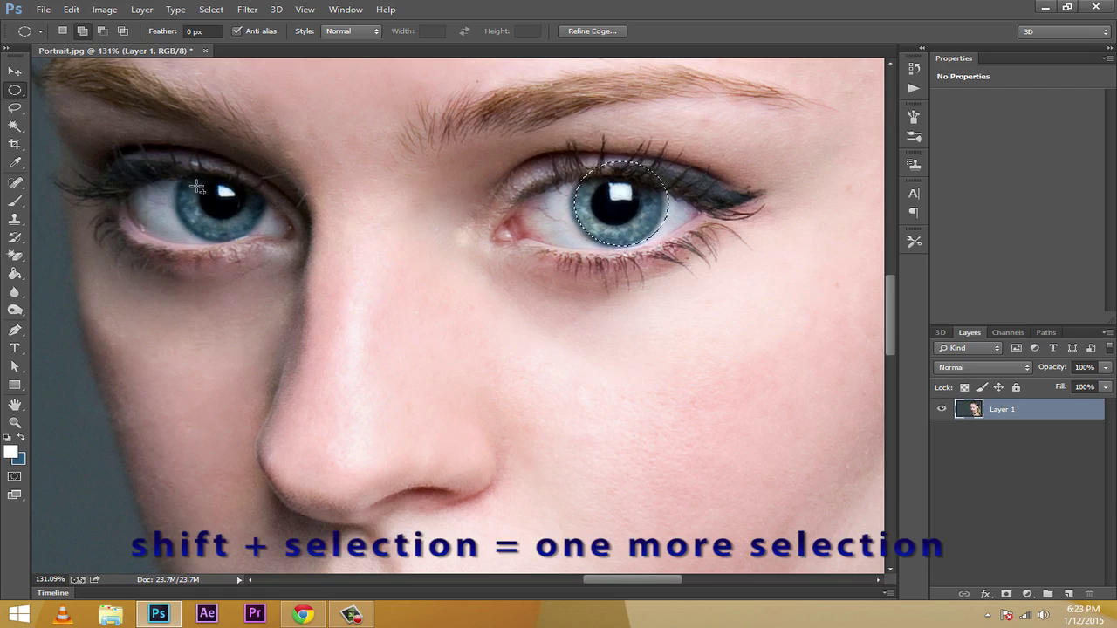
{"action": "left_click_drag", "start_coordinate": [194, 168], "coordinate": [262, 244]}
{"action": "key", "text": "Escape"}
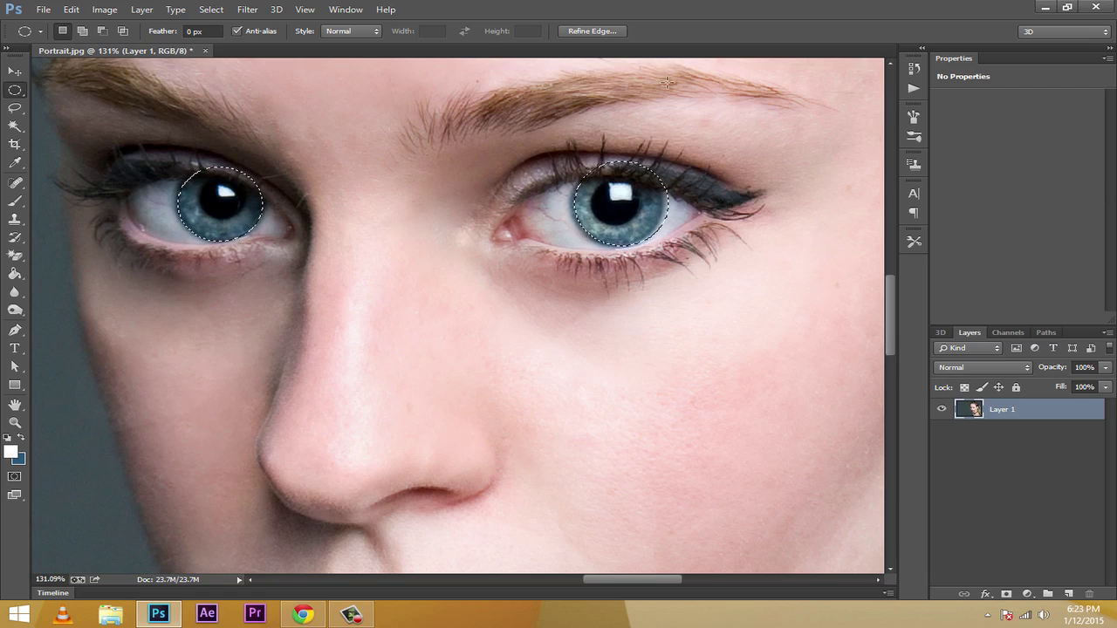
- Feather the selection of both irises by 5 pixels and apply a Black & White adjustment layer to it
{"action": "left_click", "coordinate": [223, 11]}
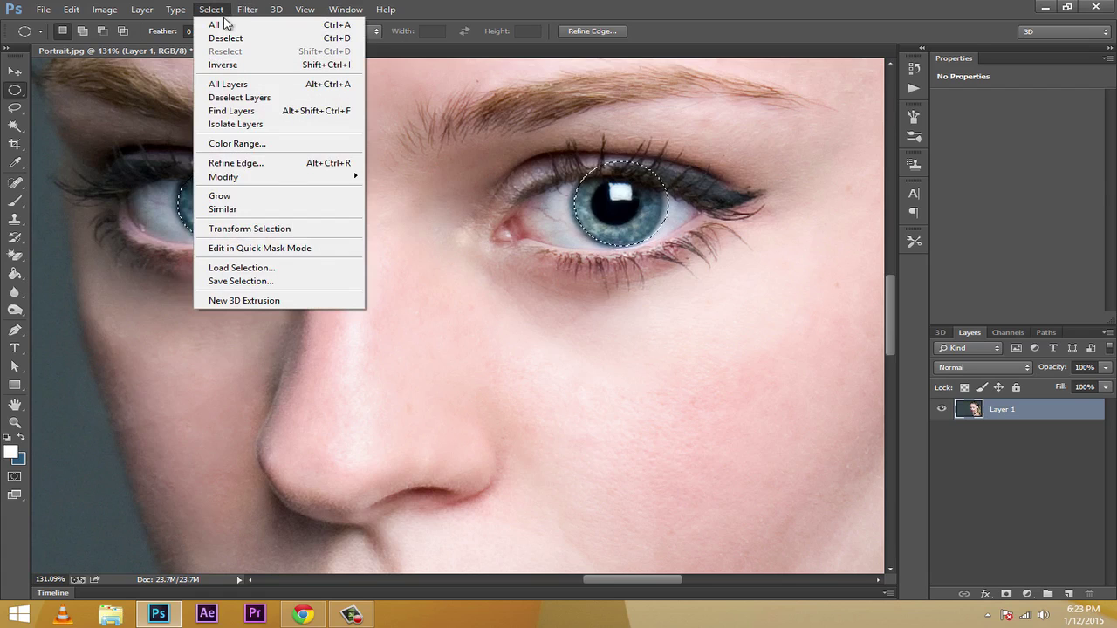
{"action": "mouse_move", "coordinate": [240, 179]}
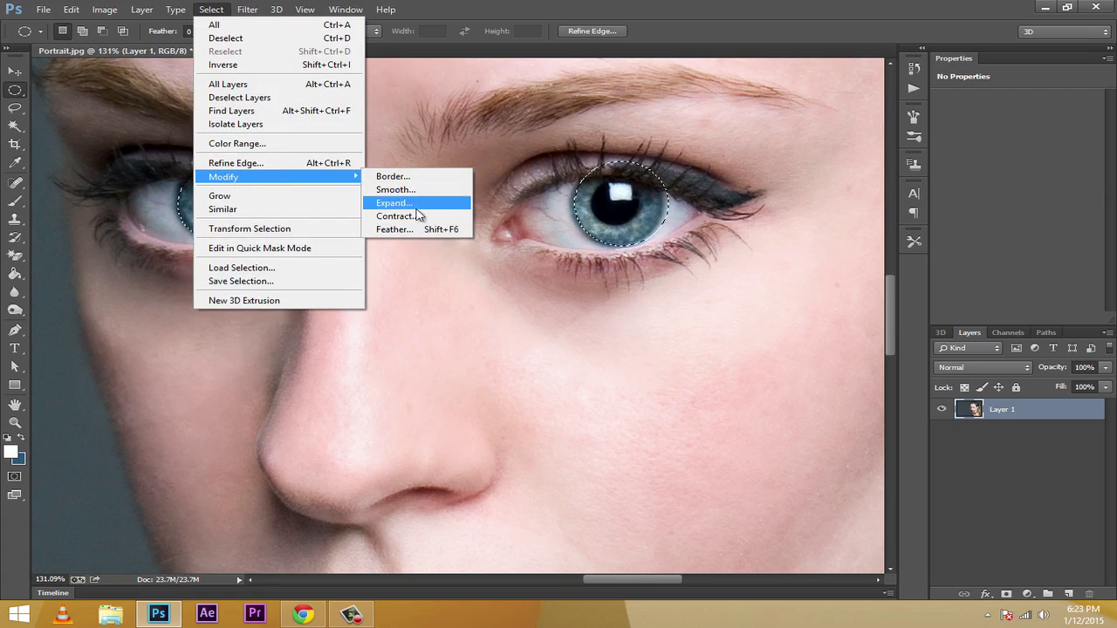
{"action": "left_click", "coordinate": [397, 229]}
{"action": "left_click_drag", "start_coordinate": [545, 185], "coordinate": [493, 271]}
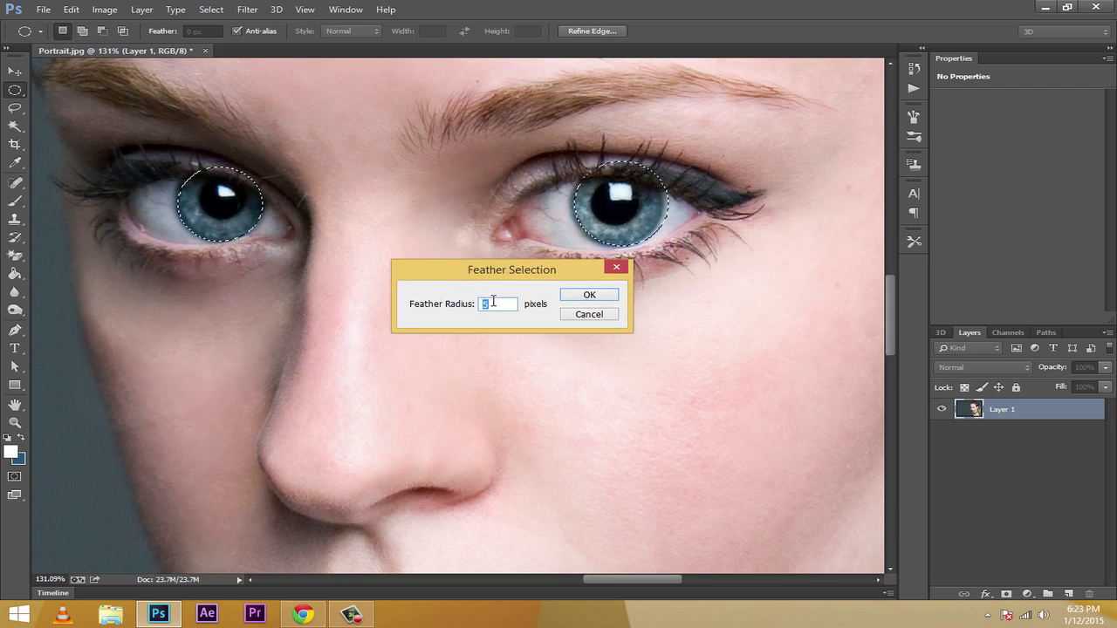
{"action": "left_click", "coordinate": [581, 296]}
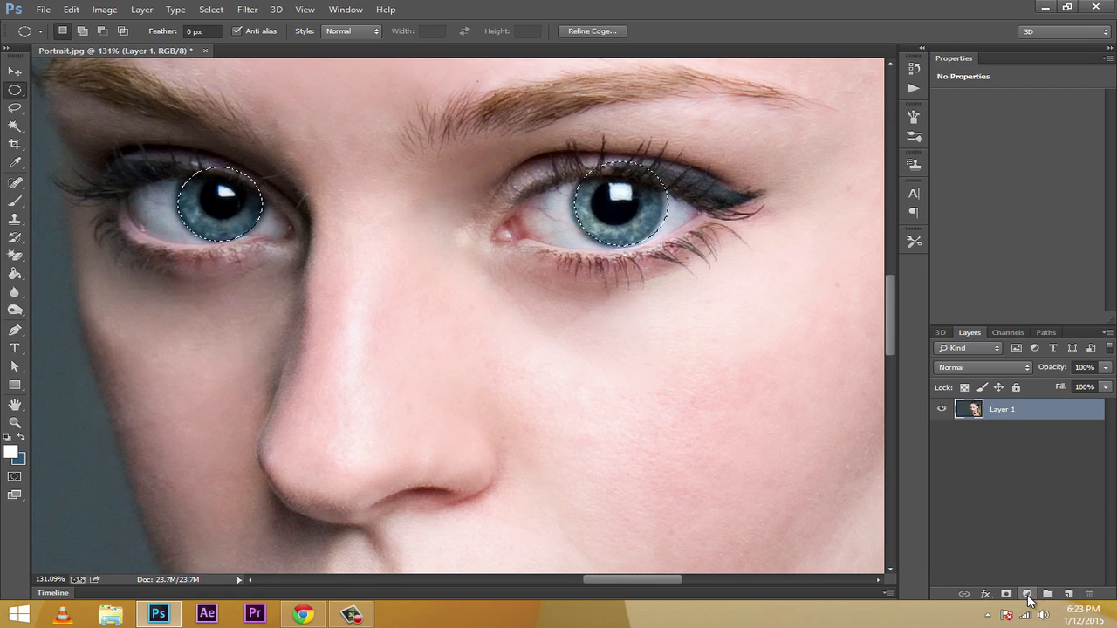
{"action": "left_click", "coordinate": [1027, 596]}
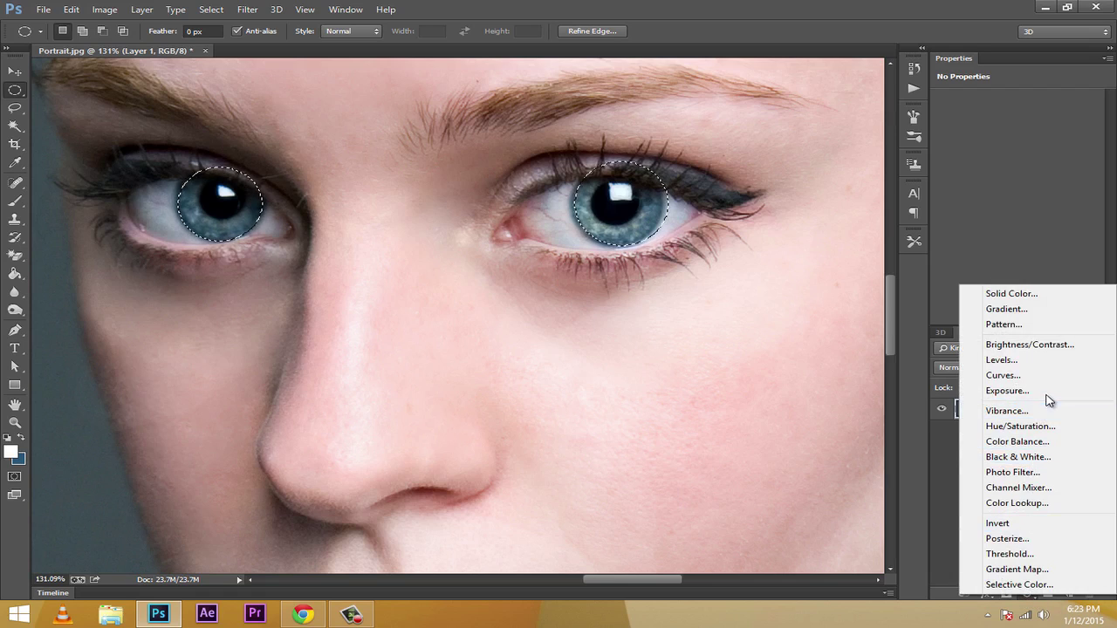
{"action": "left_click", "coordinate": [1050, 459]}
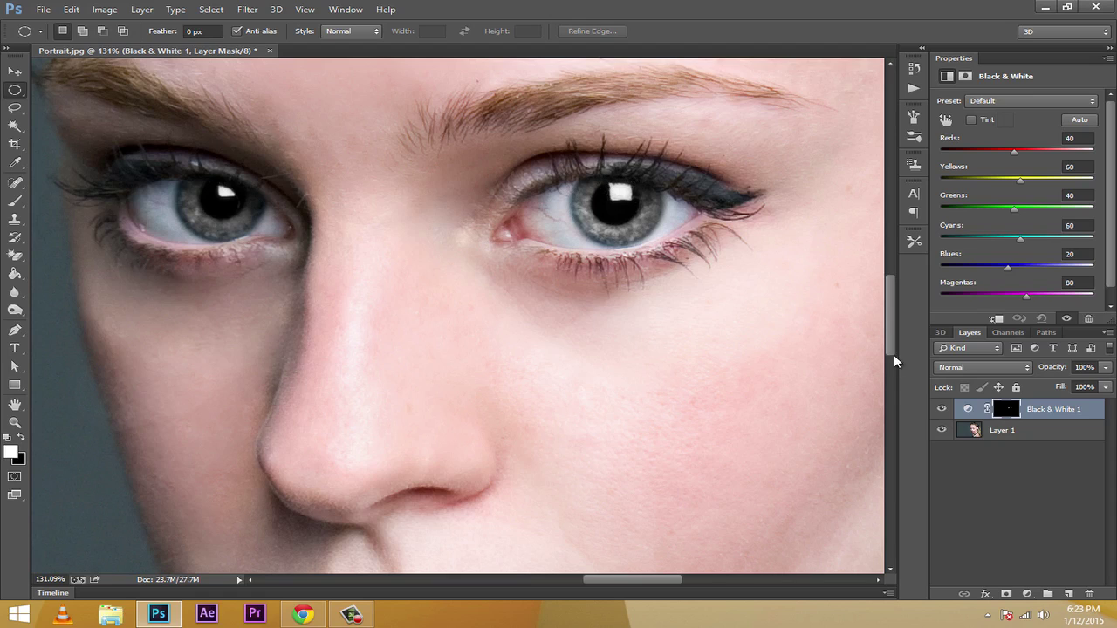
- Add a Hue/Saturation adjustment layer clipped to the Black & White layer and turn on Colorize
{"action": "left_click", "coordinate": [1027, 594]}
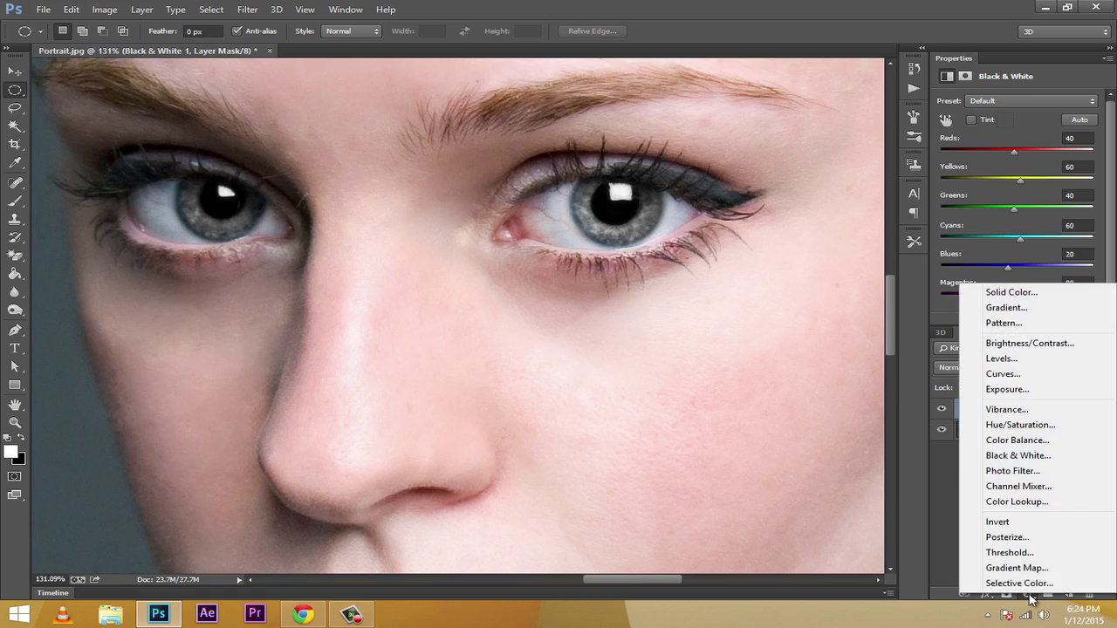
{"action": "left_click", "coordinate": [1021, 425]}
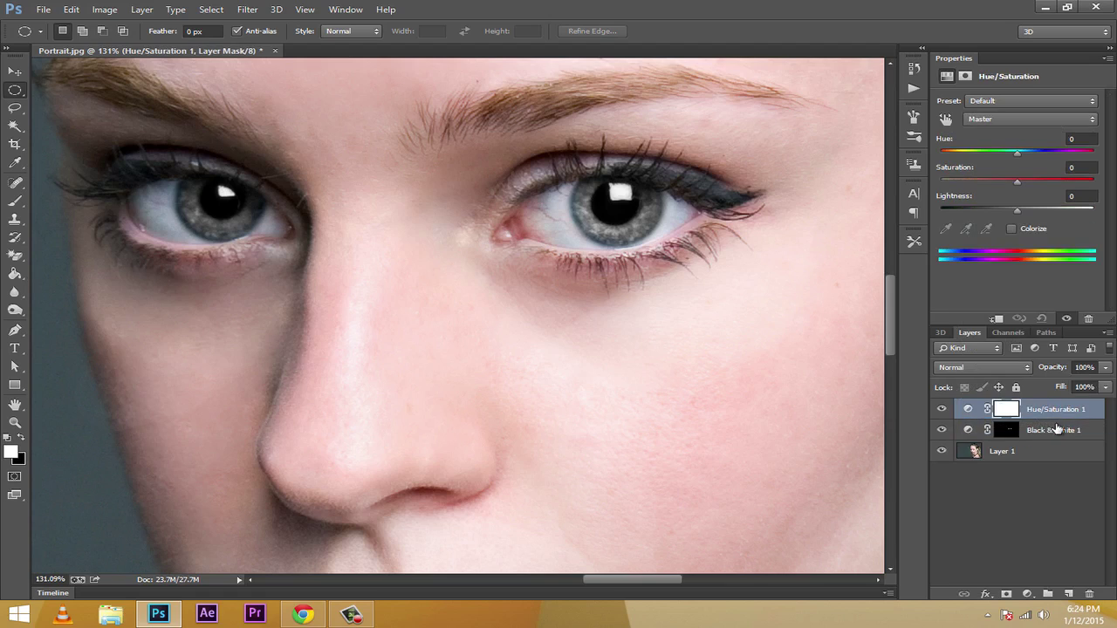
{"action": "left_click", "coordinate": [994, 321]}
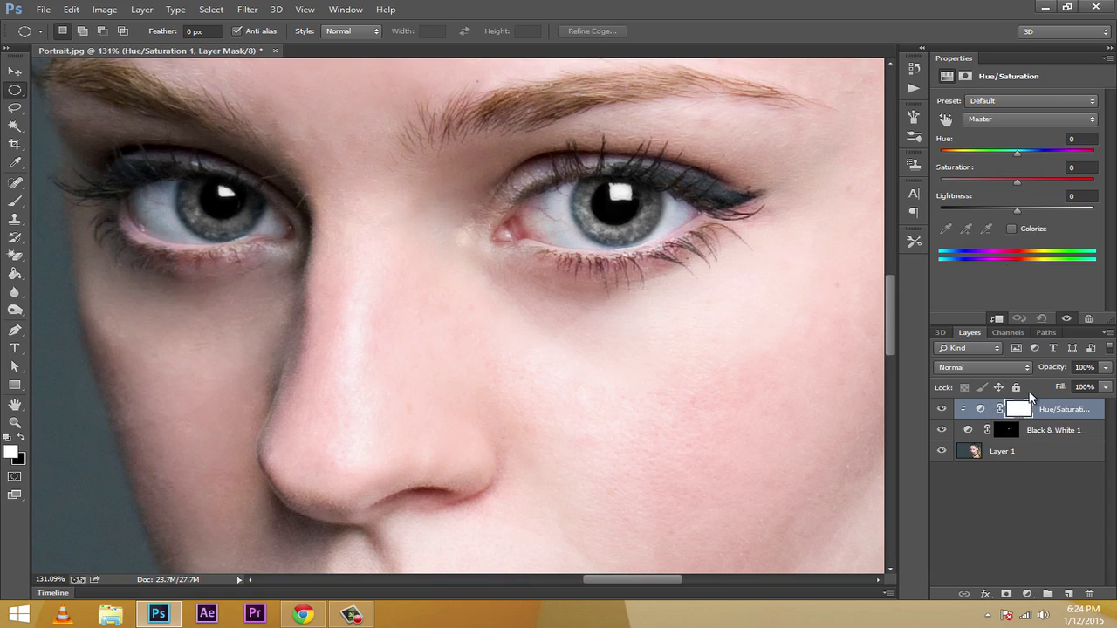
{"action": "left_click", "coordinate": [1011, 228]}
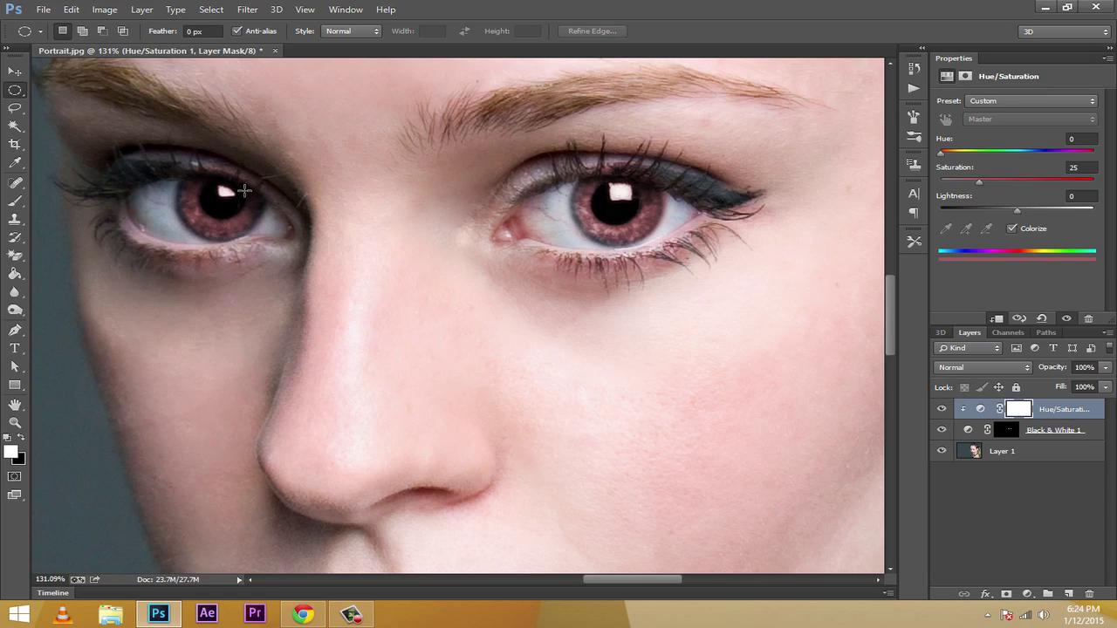
{"action": "left_click", "coordinate": [17, 92]}
{"action": "left_click", "coordinate": [100, 87]}
{"action": "left_click_drag", "start_coordinate": [244, 166], "coordinate": [251, 187]}
- Create a new empty layer above the Hue/Saturation layer and set the Brush tool's size to 9 px
{"action": "key", "text": "ctrl+shift+alt+n"}
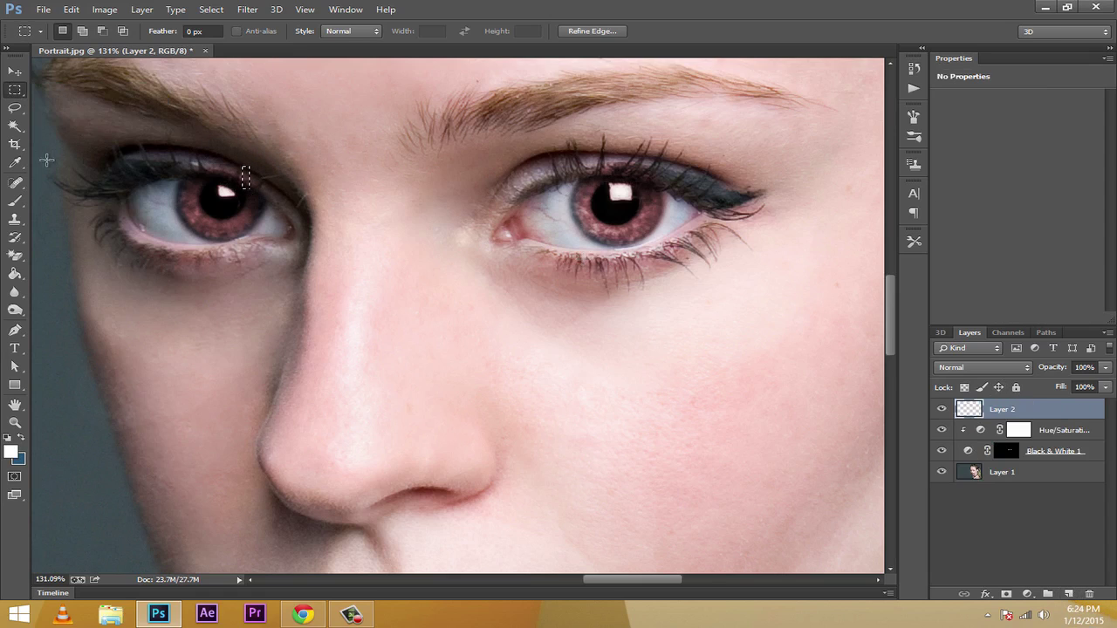
{"action": "left_click", "coordinate": [19, 203]}
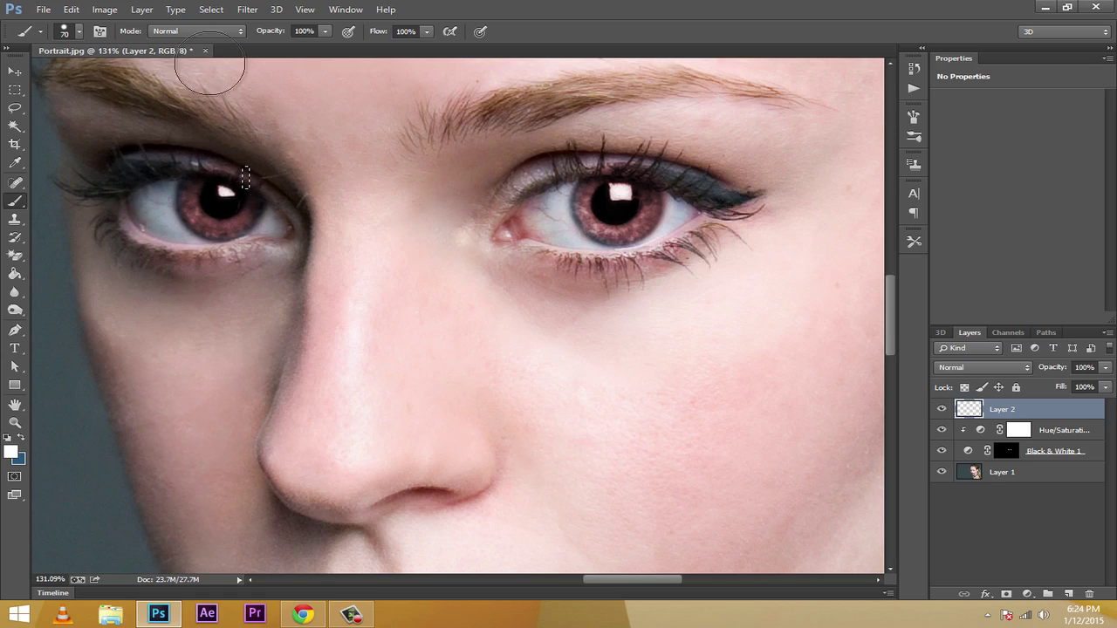
{"action": "key", "text": "bracketleft"}
{"action": "key", "text": "bracketleft"}
{"action": "key", "text": "bracketleft"}
{"action": "key", "text": "bracketleft"}
{"action": "key", "text": "bracketleft"}
{"action": "key", "text": "bracketleft"}
{"action": "key", "text": "bracketleft"}
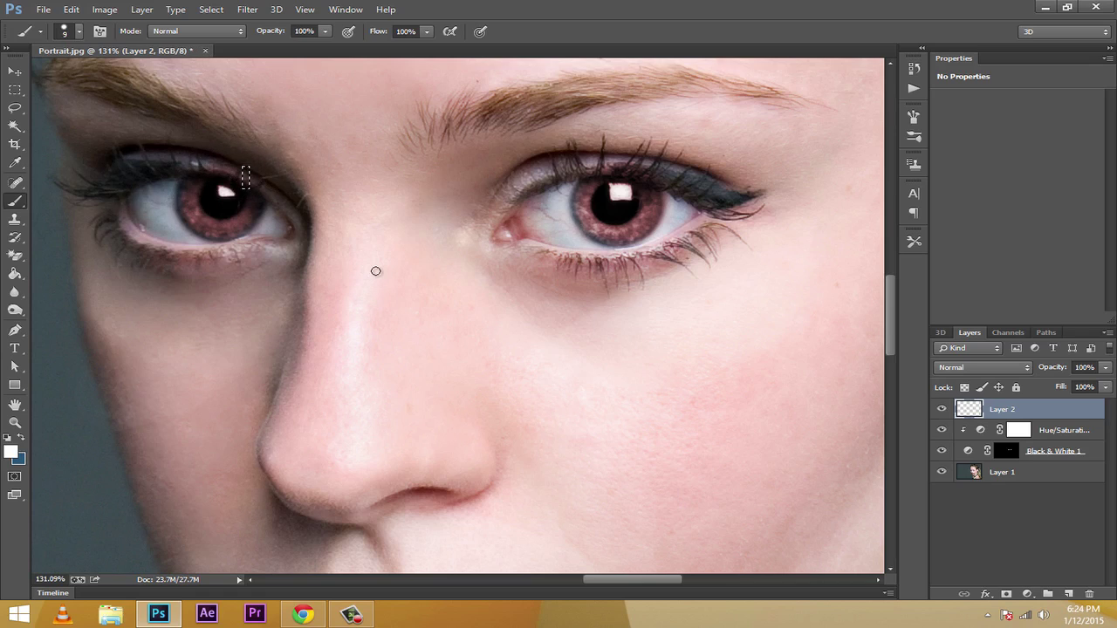
- With nothing selected, outline the upper lids and lower iris rims of both eyes in white on the new layer, and hide that layer
{"action": "left_click", "coordinate": [212, 10]}
{"action": "left_click", "coordinate": [224, 38]}
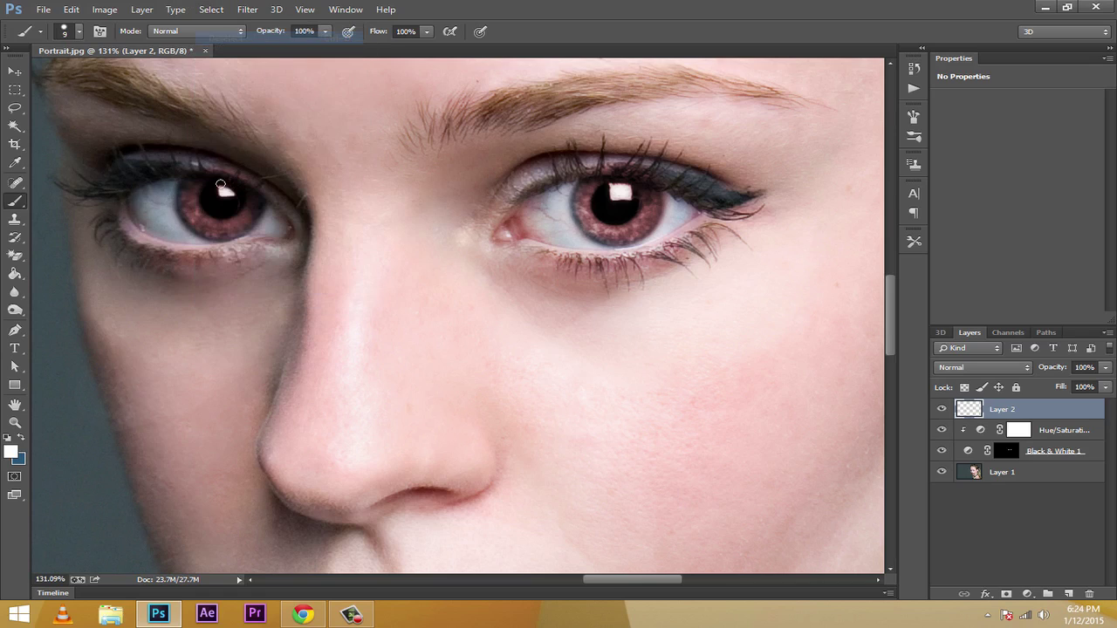
{"action": "mouse_move", "coordinate": [267, 187]}
{"action": "left_mouse_down"}
{"action": "mouse_move", "coordinate": [219, 155]}
{"action": "mouse_move", "coordinate": [205, 159]}
{"action": "mouse_move", "coordinate": [210, 176]}
{"action": "mouse_move", "coordinate": [273, 188]}
{"action": "left_mouse_up"}
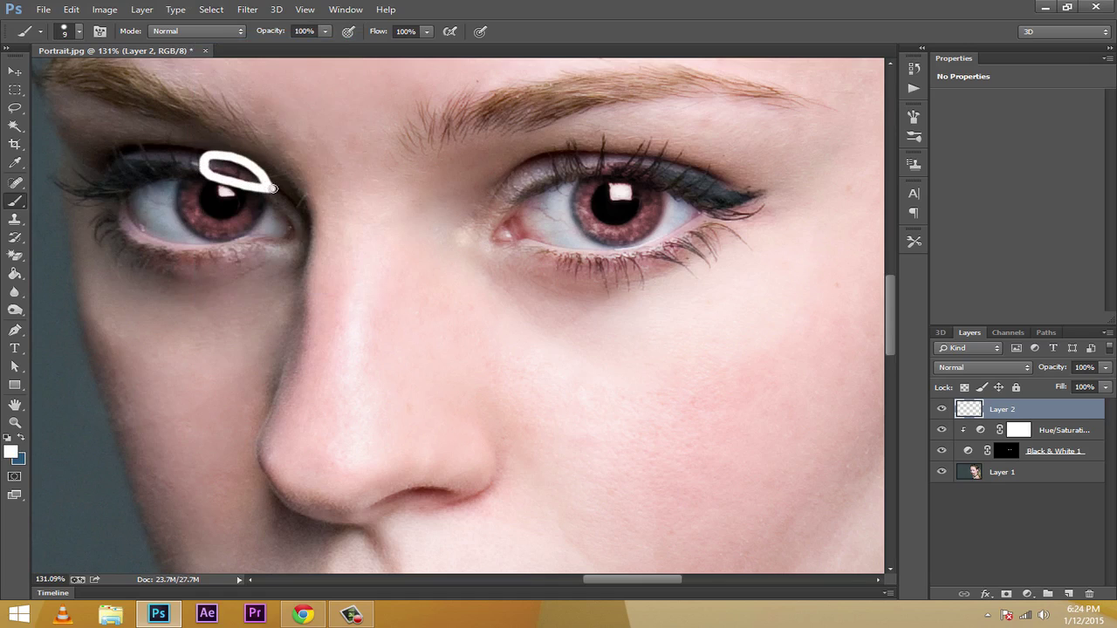
{"action": "mouse_move", "coordinate": [677, 176]}
{"action": "left_mouse_down"}
{"action": "mouse_move", "coordinate": [565, 157]}
{"action": "mouse_move", "coordinate": [577, 170]}
{"action": "mouse_move", "coordinate": [676, 175]}
{"action": "mouse_move", "coordinate": [655, 162]}
{"action": "mouse_move", "coordinate": [576, 162]}
{"action": "left_mouse_up"}
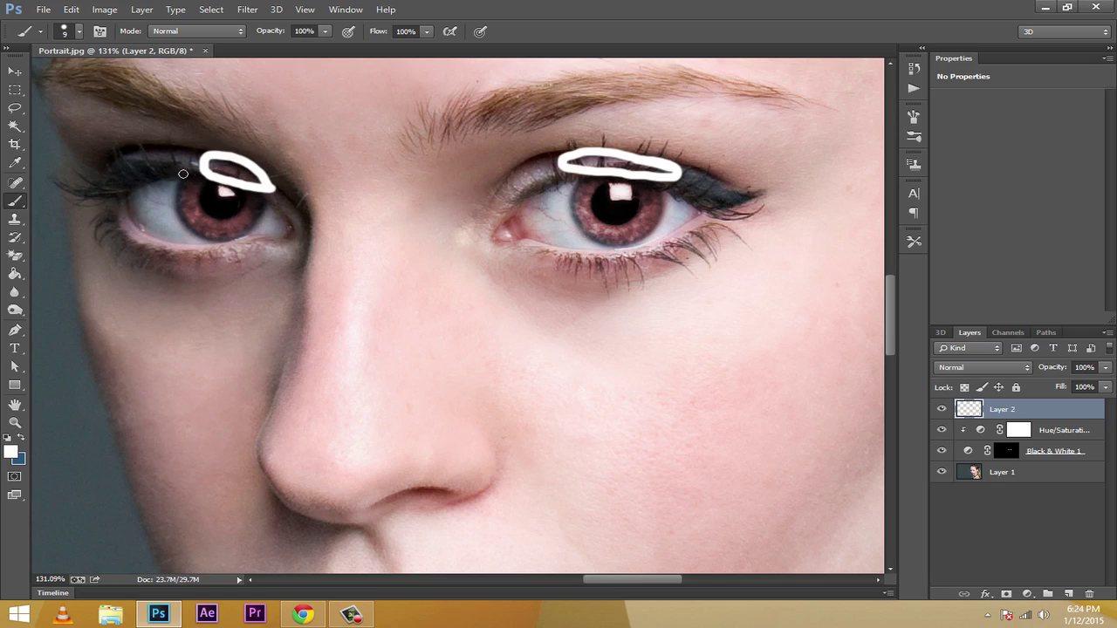
{"action": "mouse_move", "coordinate": [181, 182]}
{"action": "left_mouse_down"}
{"action": "mouse_move", "coordinate": [186, 229]}
{"action": "mouse_move", "coordinate": [225, 240]}
{"action": "mouse_move", "coordinate": [252, 233]}
{"action": "mouse_move", "coordinate": [277, 204]}
{"action": "left_mouse_up"}
{"action": "mouse_move", "coordinate": [588, 179]}
{"action": "left_mouse_down"}
{"action": "mouse_move", "coordinate": [569, 218]}
{"action": "mouse_move", "coordinate": [616, 241]}
{"action": "mouse_move", "coordinate": [656, 230]}
{"action": "mouse_move", "coordinate": [668, 192]}
{"action": "left_mouse_up"}
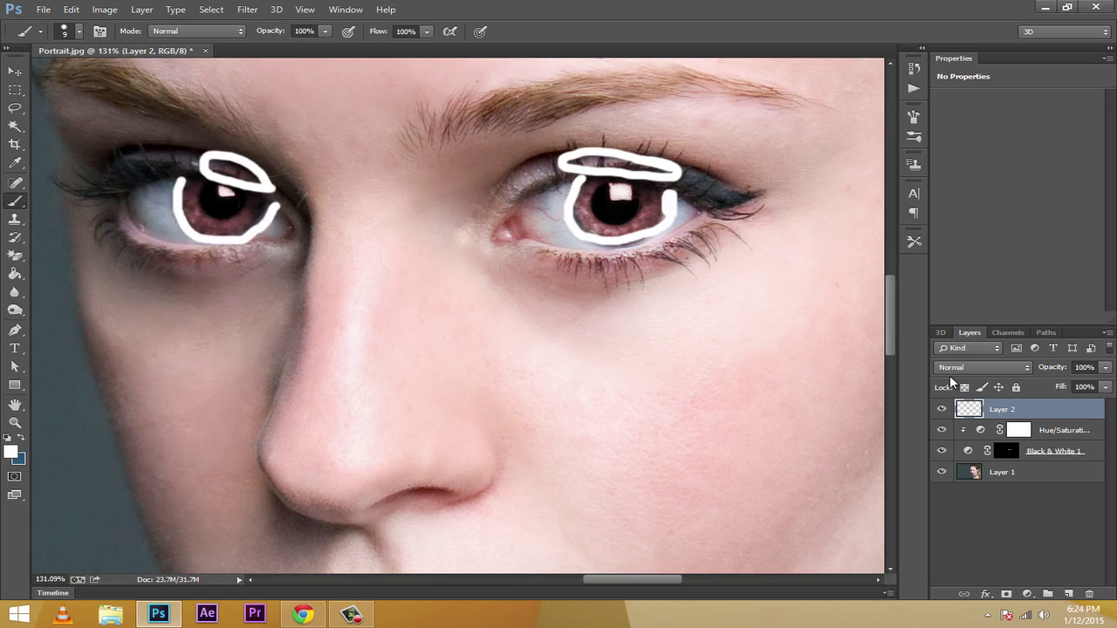
{"action": "left_click", "coordinate": [942, 409]}
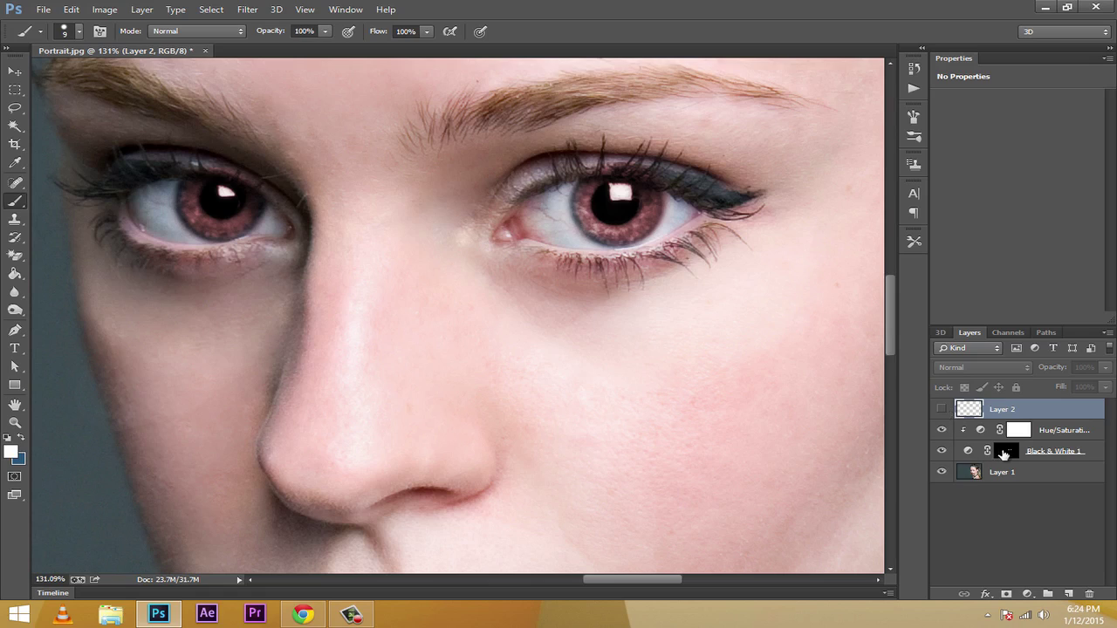
- Paint white on the Black & White layer mask along the rim of the iris in the eye on the right
{"action": "left_click", "coordinate": [1004, 451]}
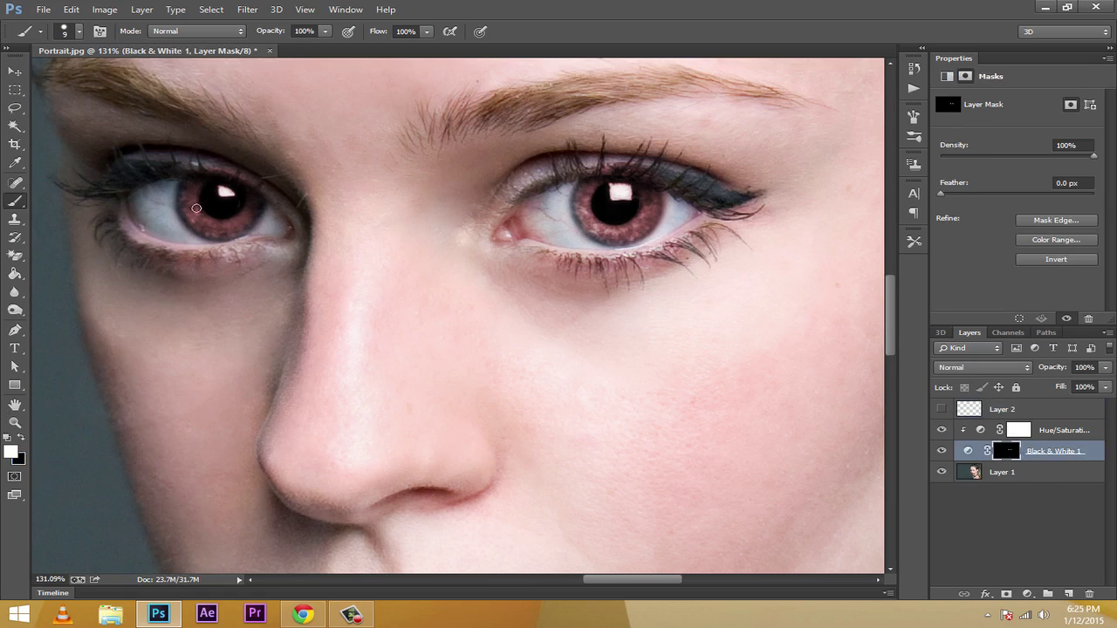
{"action": "left_click", "coordinate": [9, 439]}
{"action": "left_click_drag", "start_coordinate": [51, 583], "coordinate": [122, 589]}
{"action": "left_click_drag", "start_coordinate": [645, 581], "coordinate": [671, 580]}
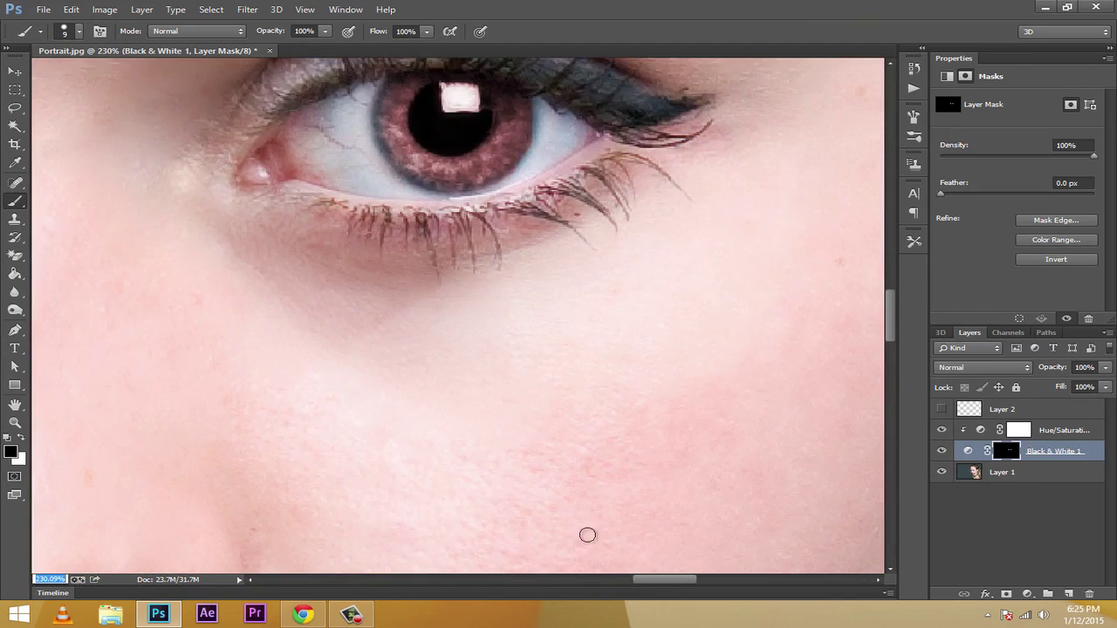
{"action": "left_click_drag", "start_coordinate": [893, 311], "coordinate": [893, 293]}
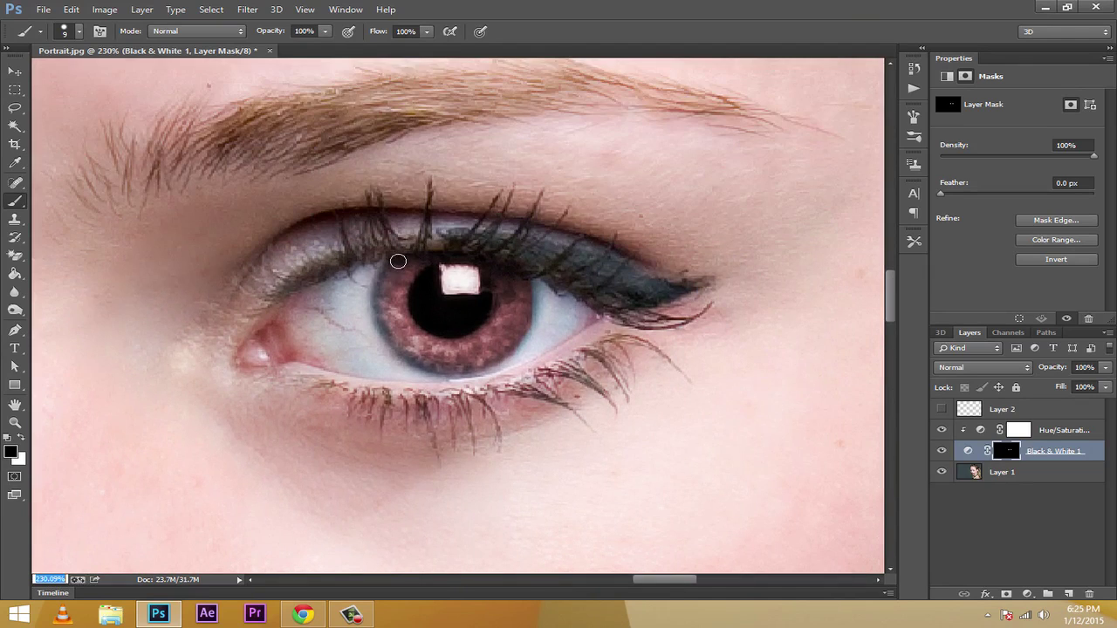
{"action": "left_click", "coordinate": [21, 439]}
{"action": "mouse_move", "coordinate": [383, 281]}
{"action": "left_mouse_down"}
{"action": "mouse_move", "coordinate": [380, 312]}
{"action": "mouse_move", "coordinate": [401, 348]}
{"action": "mouse_move", "coordinate": [467, 372]}
{"action": "mouse_move", "coordinate": [489, 367]}
{"action": "mouse_move", "coordinate": [526, 320]}
{"action": "mouse_move", "coordinate": [531, 281]}
{"action": "mouse_move", "coordinate": [520, 332]}
{"action": "mouse_move", "coordinate": [495, 364]}
{"action": "left_mouse_up"}
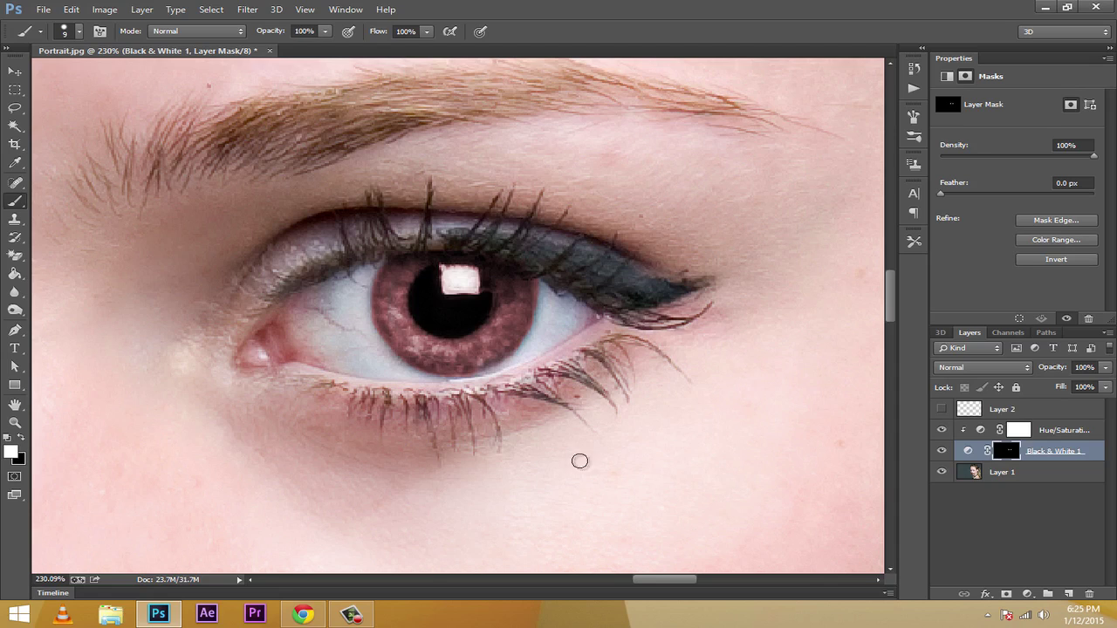
- Set the Brush flow to 50% and paint black on the Black & White layer mask along the iris rim of the eye on the right
{"action": "left_click", "coordinate": [20, 438]}
{"action": "left_click", "coordinate": [417, 31]}
{"action": "type", "text": "50"}
{"action": "key", "text": "Return"}
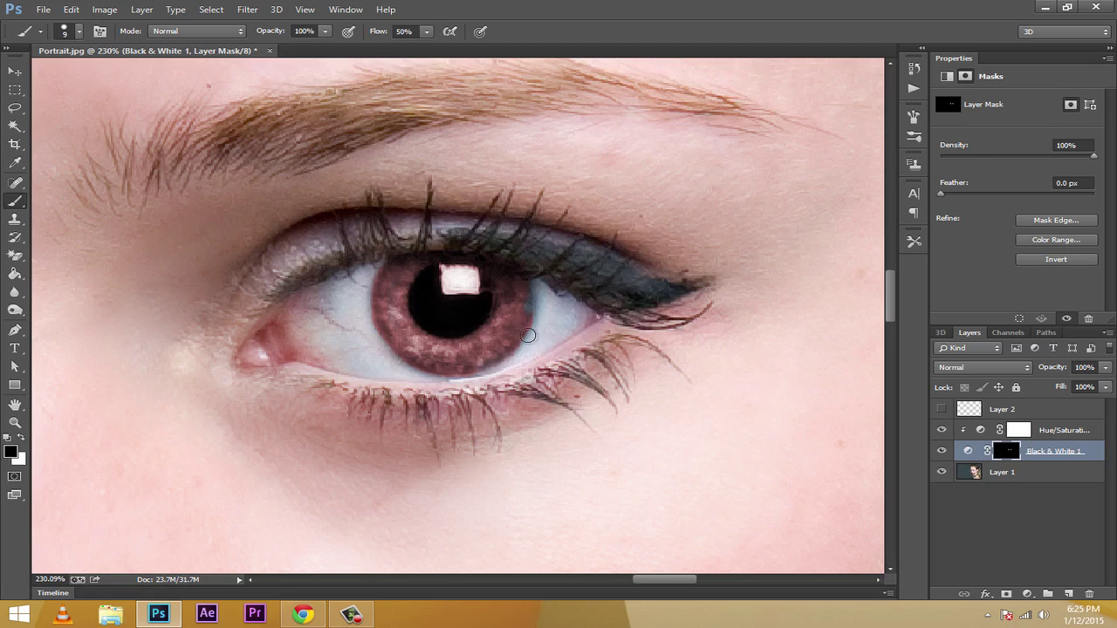
{"action": "left_click", "coordinate": [21, 437]}
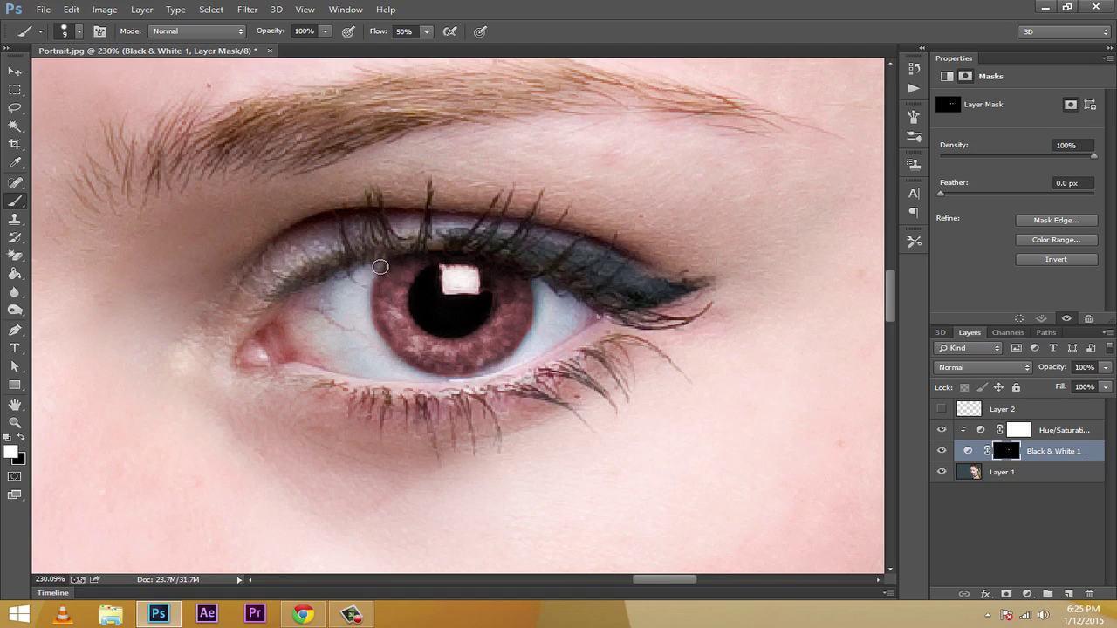
{"action": "left_click", "coordinate": [21, 438]}
{"action": "mouse_move", "coordinate": [374, 280]}
{"action": "left_mouse_down"}
{"action": "mouse_move", "coordinate": [382, 350]}
{"action": "mouse_move", "coordinate": [407, 368]}
{"action": "mouse_move", "coordinate": [375, 332]}
{"action": "mouse_move", "coordinate": [376, 346]}
{"action": "mouse_move", "coordinate": [398, 367]}
{"action": "mouse_move", "coordinate": [479, 380]}
{"action": "mouse_move", "coordinate": [493, 374]}
{"action": "mouse_move", "coordinate": [429, 377]}
{"action": "mouse_move", "coordinate": [470, 379]}
{"action": "mouse_move", "coordinate": [524, 353]}
{"action": "mouse_move", "coordinate": [472, 378]}
{"action": "mouse_move", "coordinate": [492, 374]}
{"action": "left_mouse_up"}
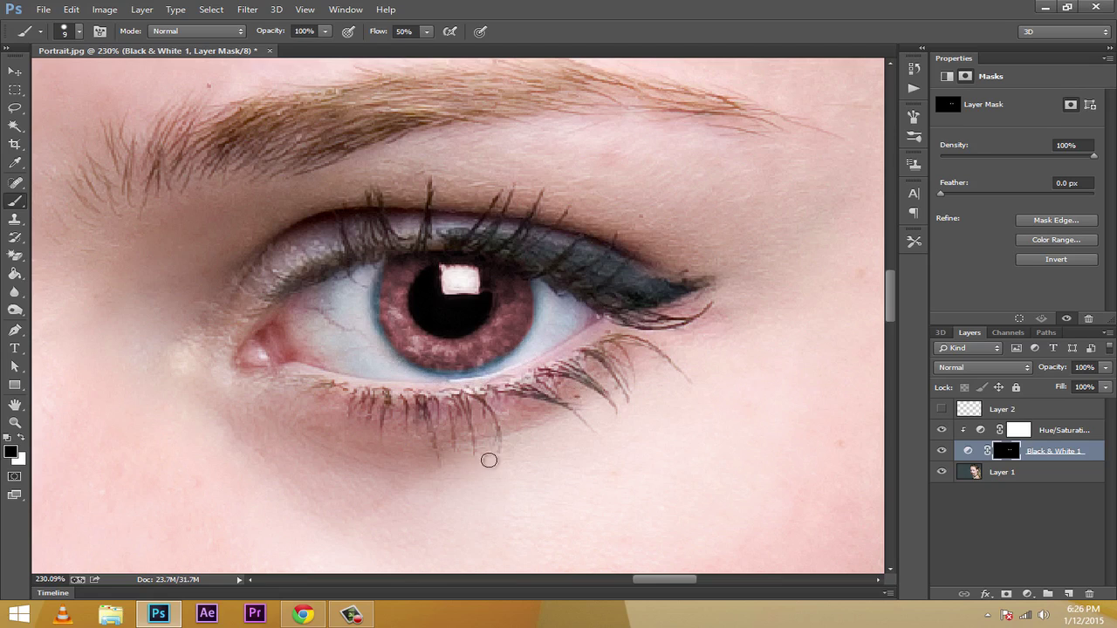
- Paint white at 50% flow on the Black & White layer mask along the iris rims of both eyes
{"action": "left_click", "coordinate": [20, 438]}
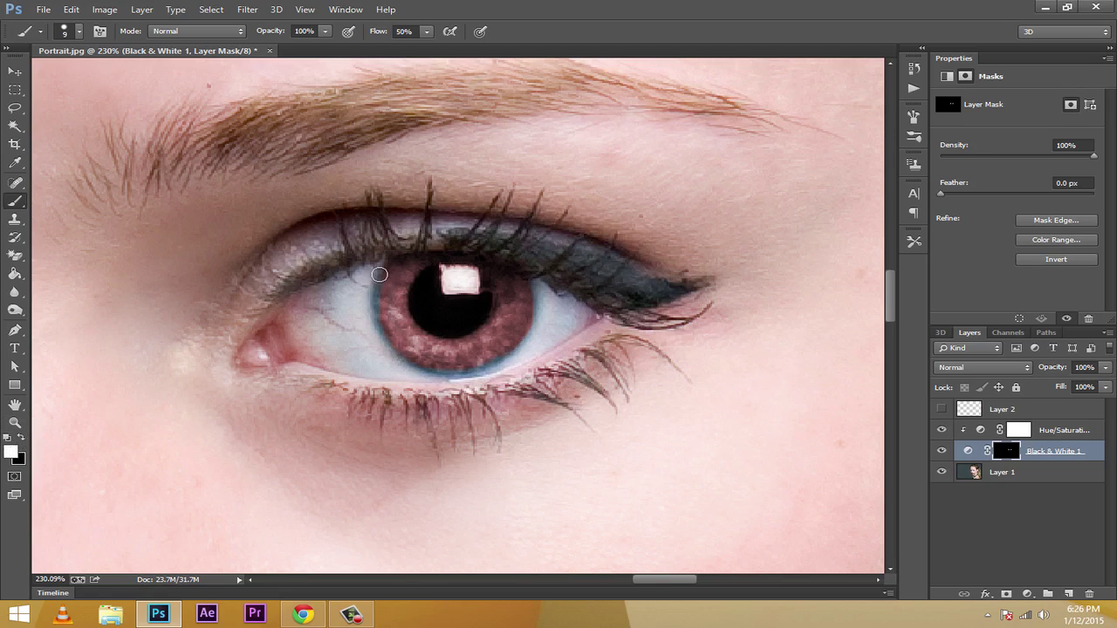
{"action": "mouse_move", "coordinate": [385, 283]}
{"action": "left_mouse_down"}
{"action": "mouse_move", "coordinate": [400, 346]}
{"action": "mouse_move", "coordinate": [426, 363]}
{"action": "mouse_move", "coordinate": [475, 368]}
{"action": "mouse_move", "coordinate": [525, 328]}
{"action": "left_mouse_up"}
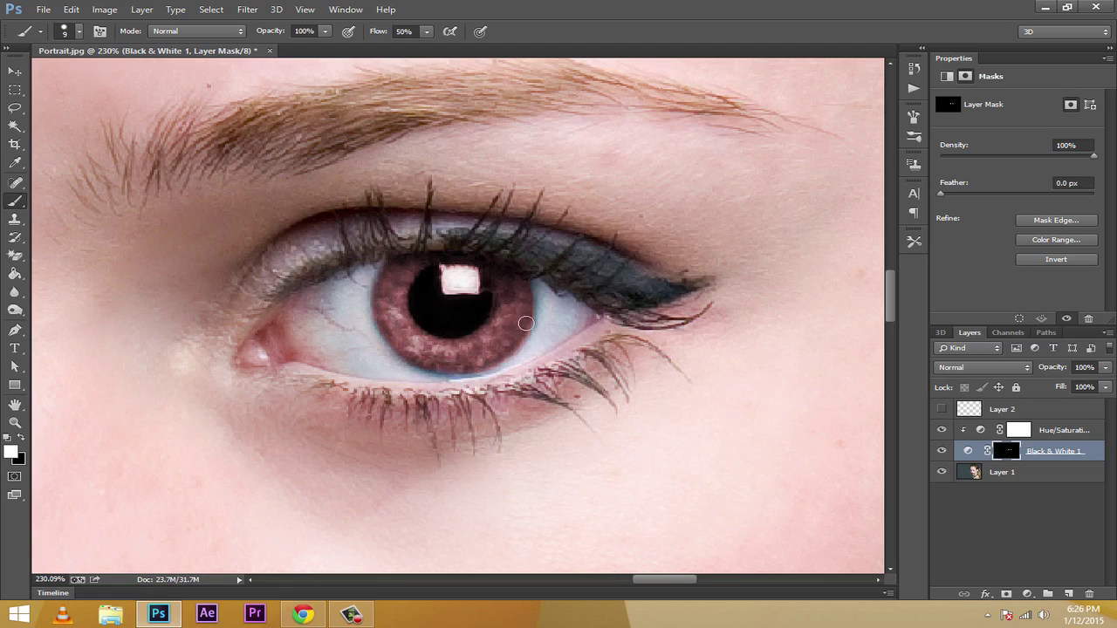
{"action": "left_click_drag", "start_coordinate": [666, 583], "coordinate": [599, 583]}
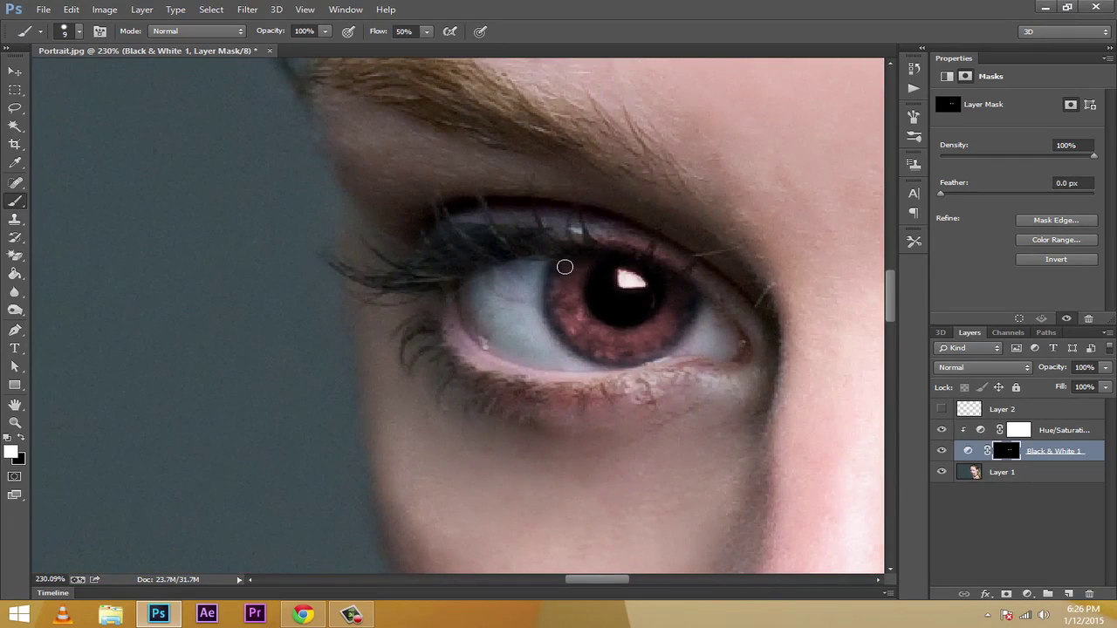
{"action": "mouse_move", "coordinate": [550, 290]}
{"action": "left_mouse_down"}
{"action": "mouse_move", "coordinate": [577, 344]}
{"action": "mouse_move", "coordinate": [618, 359]}
{"action": "mouse_move", "coordinate": [659, 353]}
{"action": "mouse_move", "coordinate": [688, 310]}
{"action": "left_mouse_up"}
- Set the Brush flow to 100% and paint black on the mask over the light reflections in both pupils
{"action": "left_click", "coordinate": [22, 437]}
{"action": "left_click", "coordinate": [410, 30]}
{"action": "type", "text": "100"}
{"action": "key", "text": "Return"}
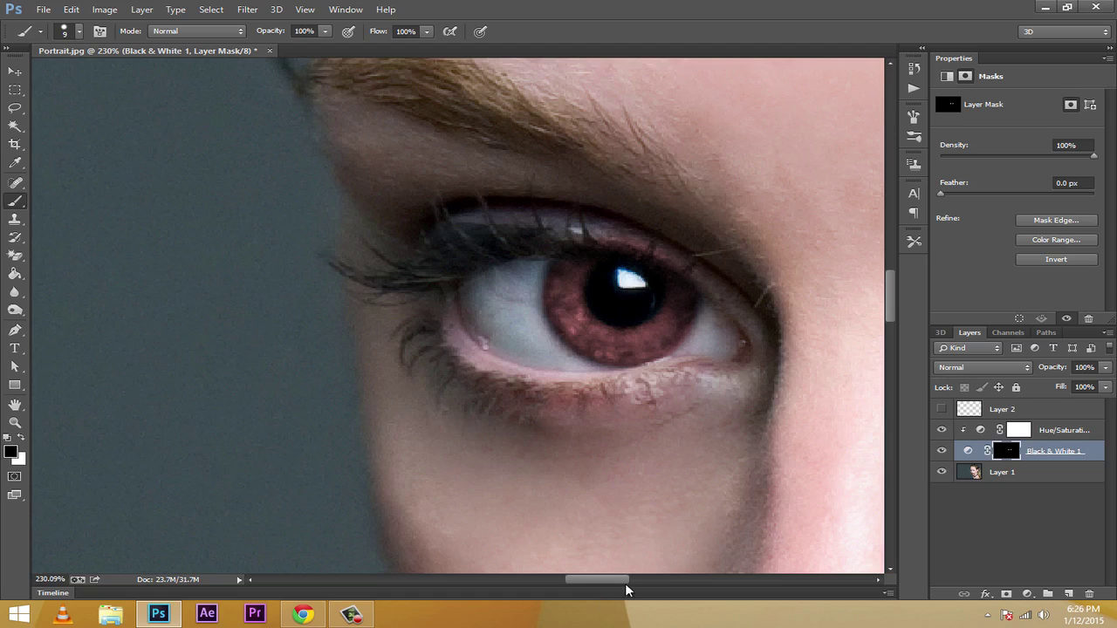
{"action": "left_click_drag", "start_coordinate": [618, 580], "coordinate": [686, 580]}
{"action": "mouse_move", "coordinate": [461, 282]}
{"action": "left_mouse_down"}
{"action": "mouse_move", "coordinate": [440, 283]}
{"action": "mouse_move", "coordinate": [460, 280]}
{"action": "left_mouse_up"}
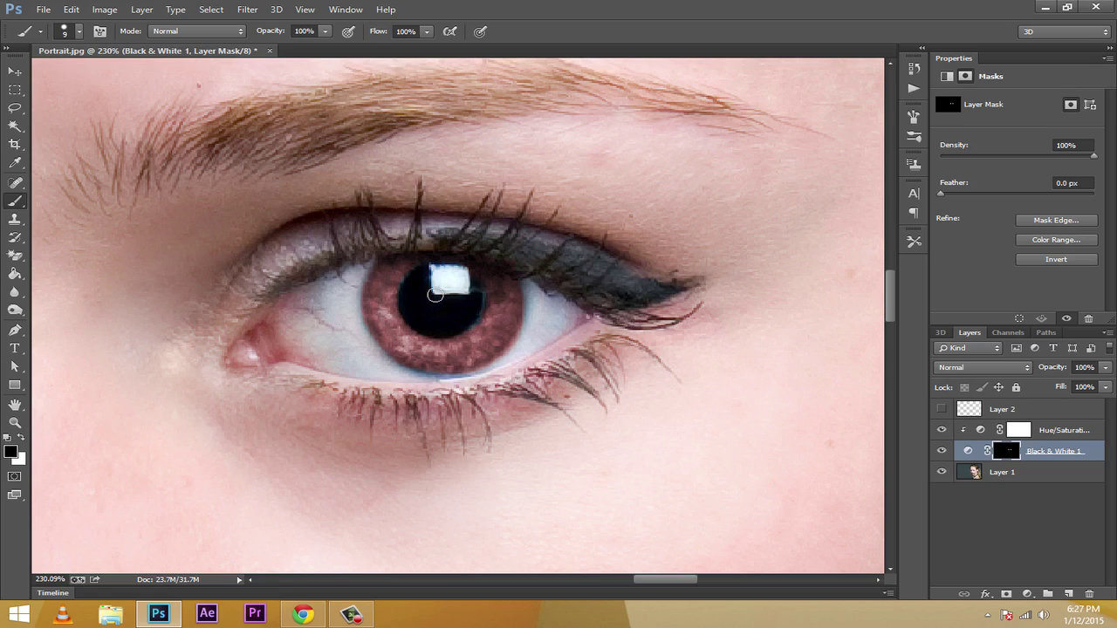
- Set the Hue/Saturation adjustment layer's hue to 2 and its saturation to 68
{"action": "key", "text": "x"}
{"action": "left_click", "coordinate": [52, 582]}
{"action": "key", "text": "shift+Down"}
{"action": "key", "text": "shift+Down"}
{"action": "key", "text": "shift+Down"}
{"action": "key", "text": "shift+Down"}
{"action": "key", "text": "shift+Down"}
{"action": "key", "text": "shift+Down"}
{"action": "key", "text": "shift+Down"}
{"action": "key", "text": "shift+Down"}
{"action": "key", "text": "shift+Down"}
{"action": "key", "text": "shift+Down"}
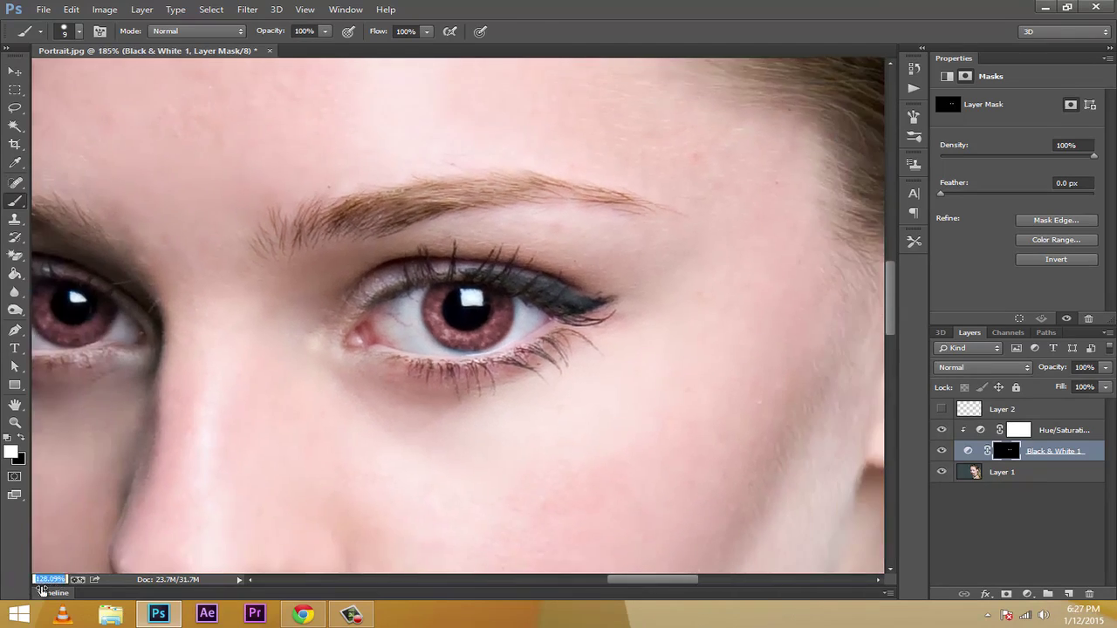
{"action": "key", "text": "shift+Down"}
{"action": "key", "text": "shift+Down"}
{"action": "key", "text": "shift+Down"}
{"action": "key", "text": "shift+Down"}
{"action": "key", "text": "shift+Down"}
{"action": "key", "text": "shift+Down"}
{"action": "key", "text": "shift+Down"}
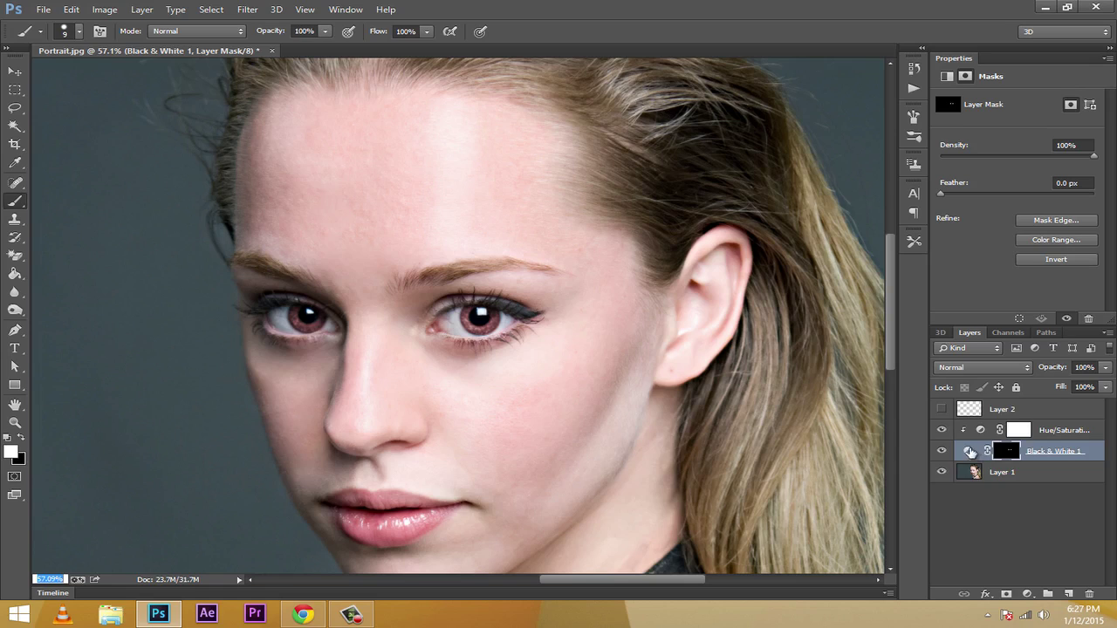
{"action": "mouse_move", "coordinate": [941, 430]}
{"action": "left_mouse_down"}
{"action": "mouse_move", "coordinate": [942, 454]}
{"action": "mouse_move", "coordinate": [942, 433]}
{"action": "left_mouse_up"}
{"action": "left_click", "coordinate": [980, 431]}
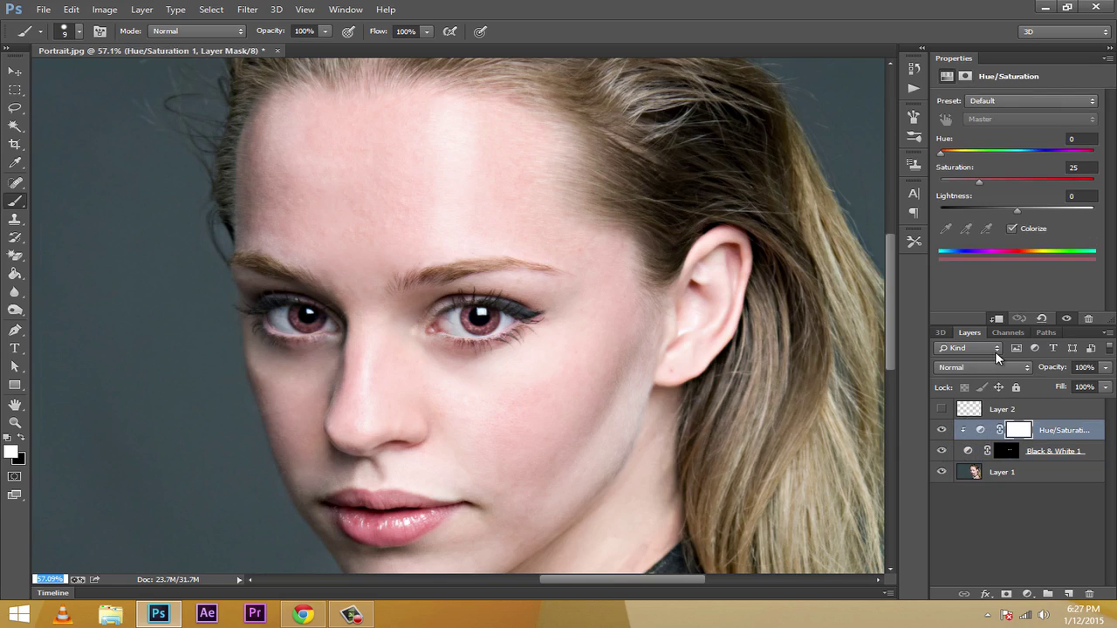
{"action": "mouse_move", "coordinate": [941, 154]}
{"action": "left_mouse_down"}
{"action": "mouse_move", "coordinate": [1046, 150]}
{"action": "mouse_move", "coordinate": [943, 157]}
{"action": "left_mouse_up"}
{"action": "left_click_drag", "start_coordinate": [944, 158], "coordinate": [1097, 159]}
{"action": "left_click_drag", "start_coordinate": [1054, 152], "coordinate": [941, 155]}
{"action": "left_click_drag", "start_coordinate": [984, 181], "coordinate": [1044, 181]}
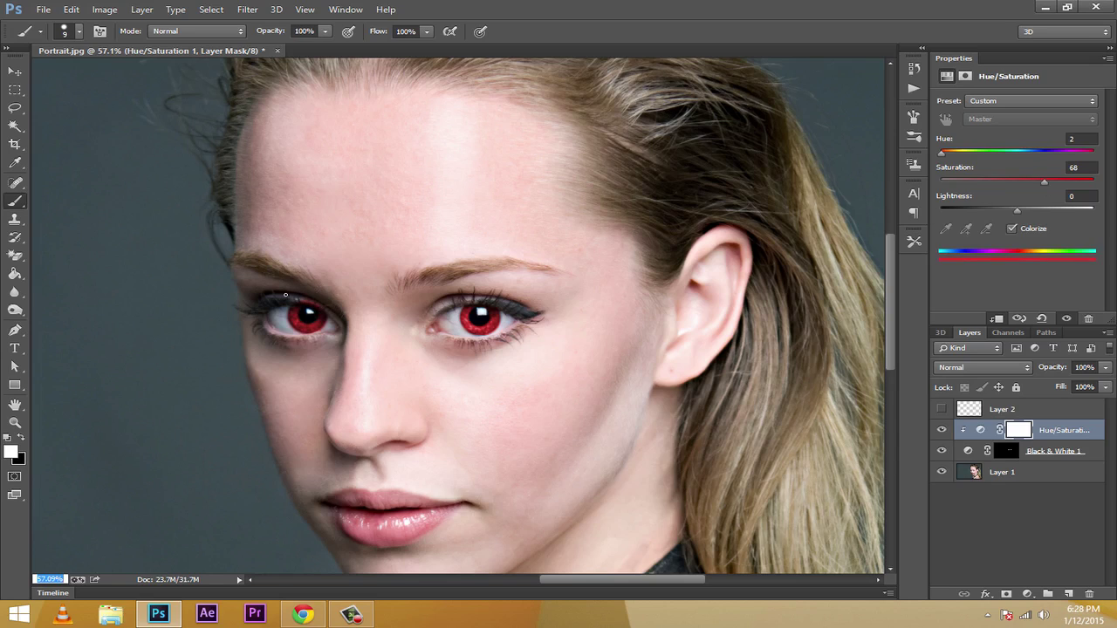
- Select the Black & White layer's mask and make black the brush's painting colour
{"action": "left_click", "coordinate": [940, 410]}
{"action": "left_click", "coordinate": [1008, 451]}
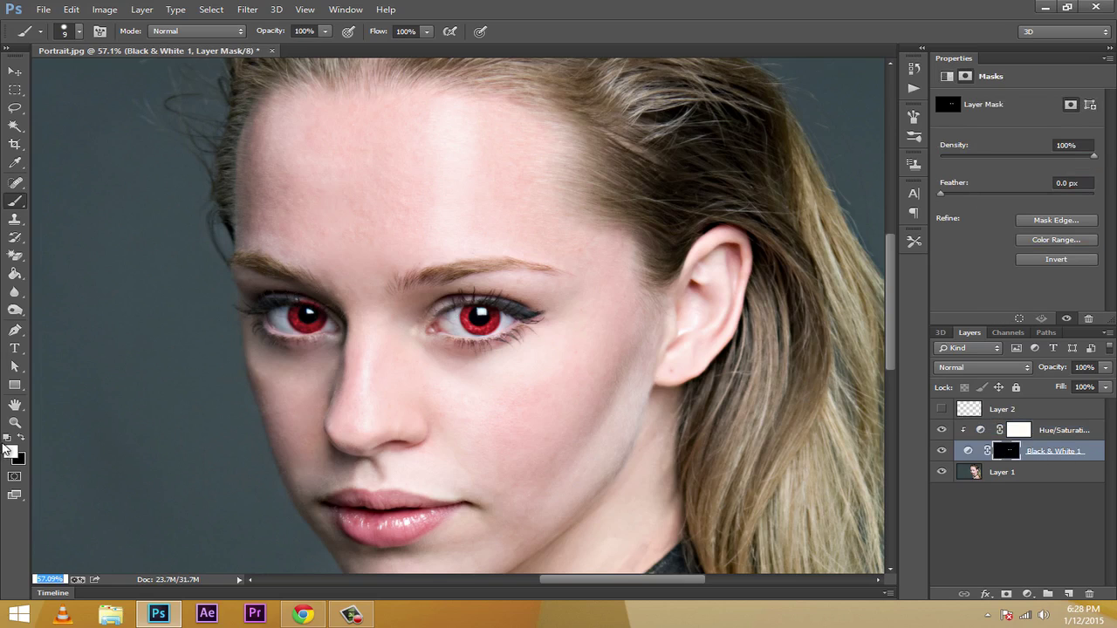
{"action": "type", "text": "102.09"}
{"action": "key", "text": "Return"}
{"action": "type", "text": "125"}
{"action": "key", "text": "Return"}
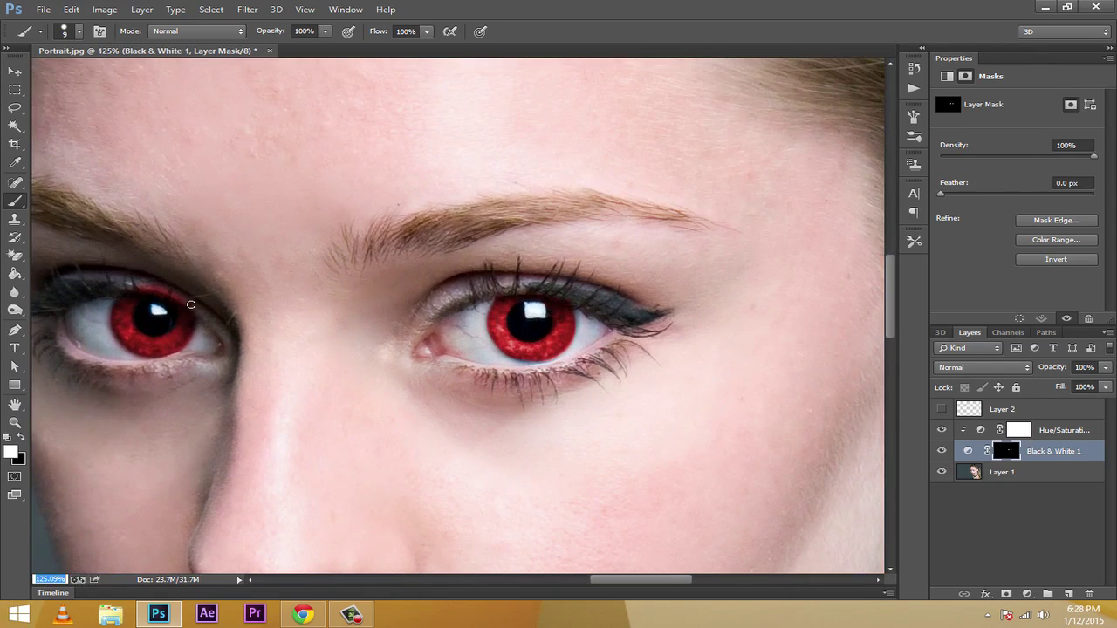
{"action": "left_click", "coordinate": [21, 437]}
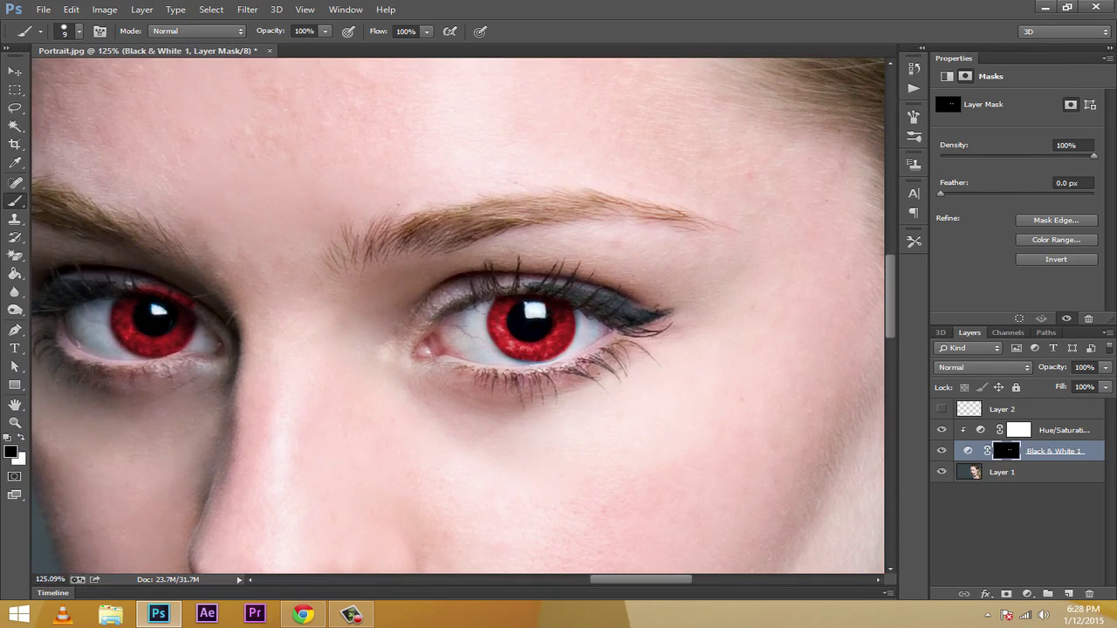
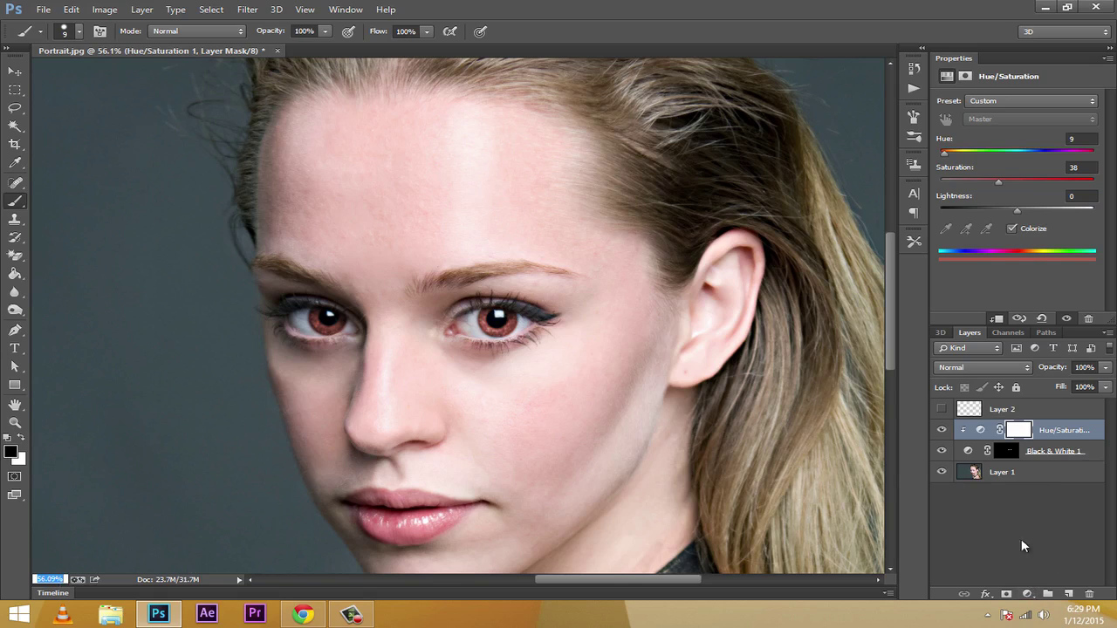
- Add a Levels adjustment layer clipped to the Hue/Saturation layer and set its RGB black input level to 22
{"action": "left_click", "coordinate": [1028, 595]}
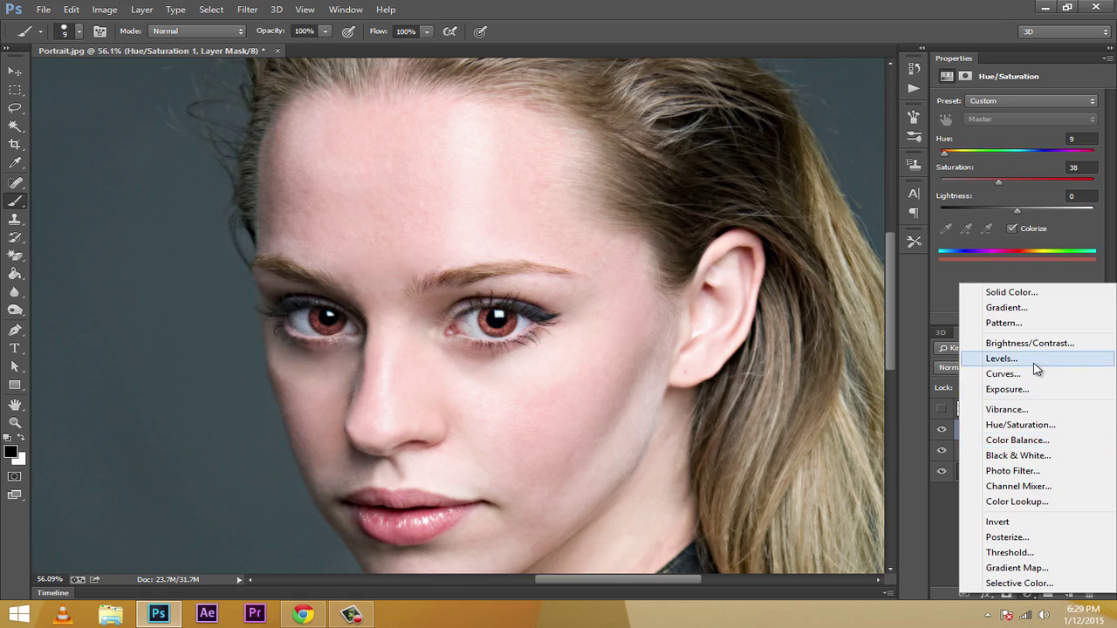
{"action": "left_click", "coordinate": [1001, 359]}
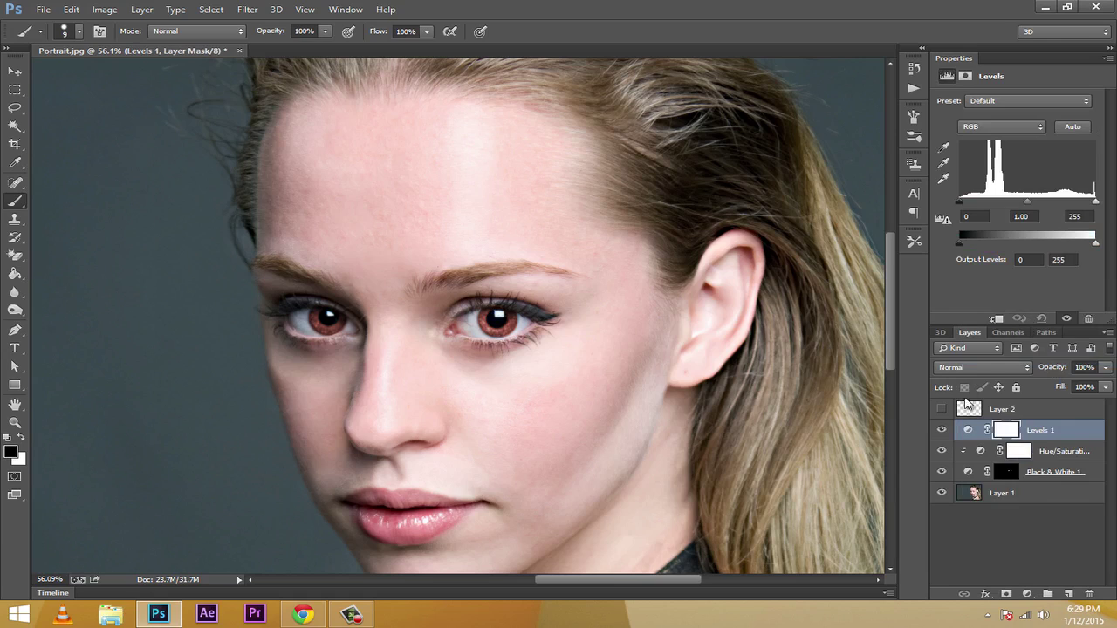
{"action": "left_click", "coordinate": [975, 439], "text": "alt"}
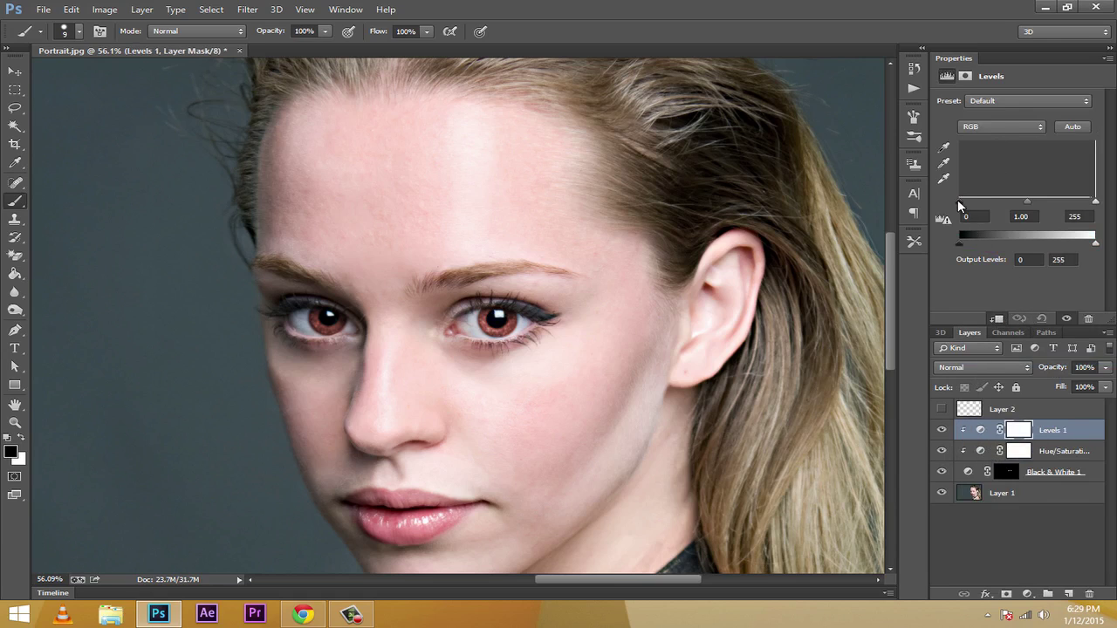
{"action": "left_click_drag", "start_coordinate": [959, 204], "coordinate": [972, 203]}
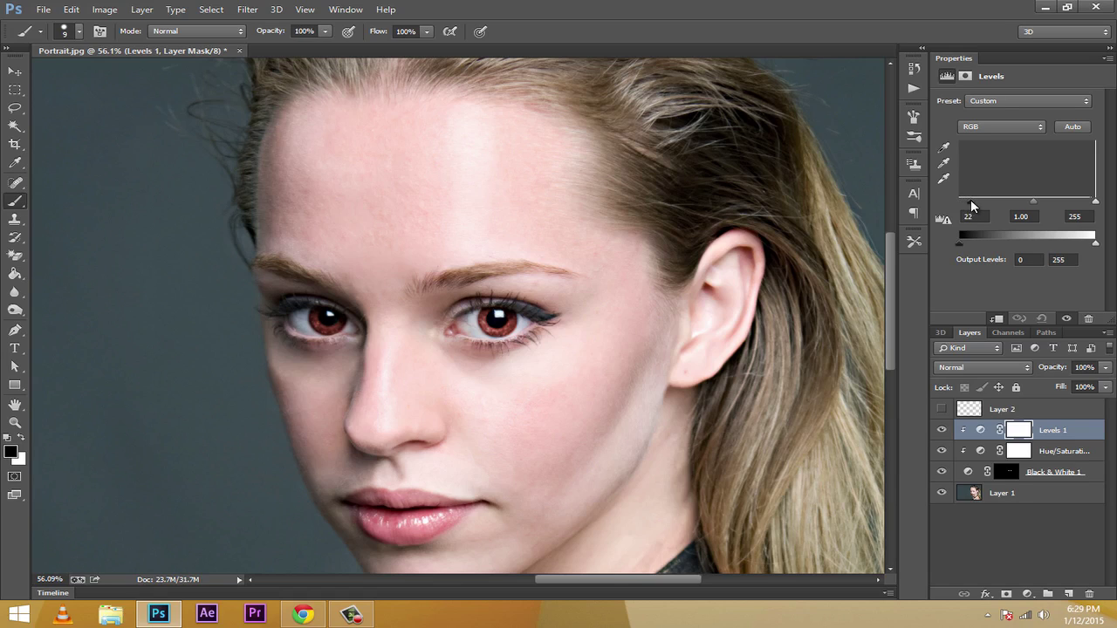
- Raise the Levels layer's Blue channel black output level to 16 and compare the eyes with and without the layer
{"action": "left_click", "coordinate": [1026, 127]}
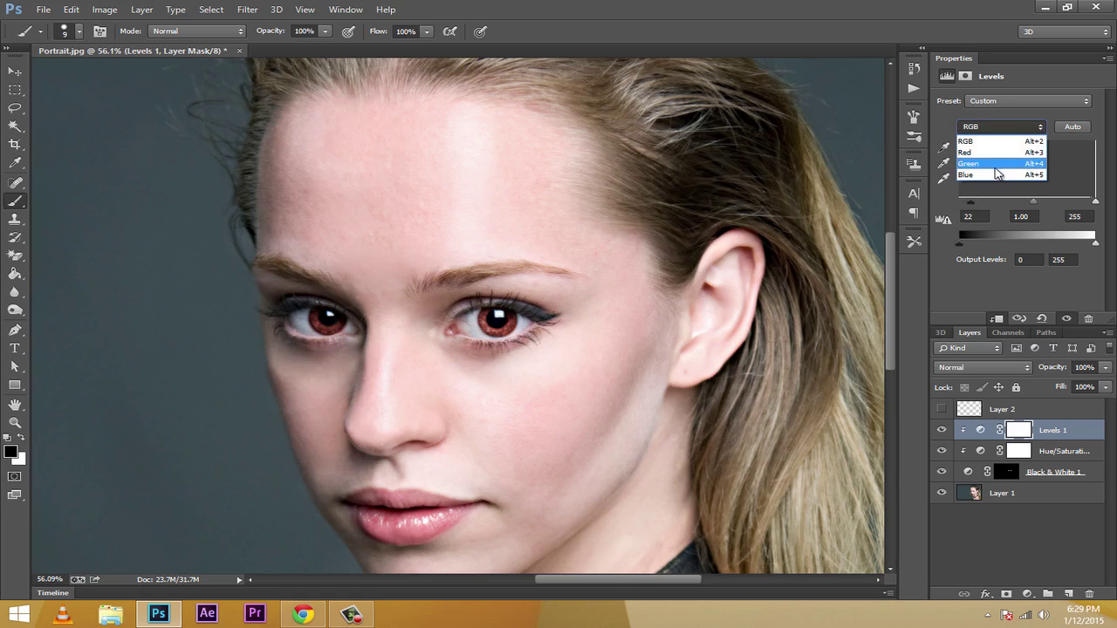
{"action": "left_click", "coordinate": [994, 175]}
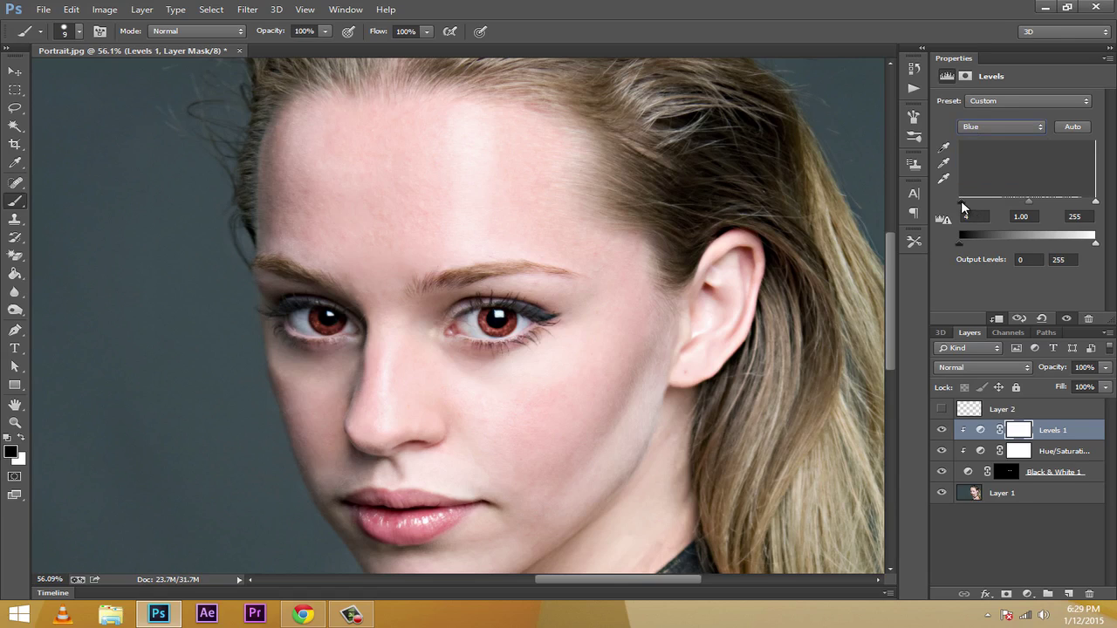
{"action": "mouse_move", "coordinate": [963, 207]}
{"action": "left_mouse_down"}
{"action": "mouse_move", "coordinate": [975, 204]}
{"action": "mouse_move", "coordinate": [960, 204]}
{"action": "left_mouse_up"}
{"action": "left_click_drag", "start_coordinate": [965, 243], "coordinate": [968, 243]}
{"action": "left_click", "coordinate": [941, 430]}
{"action": "left_click", "coordinate": [941, 430]}
- Add a Curves adjustment layer clipped to the Levels layer and lift its RGB midpoint to about input 123, output 137
{"action": "left_click", "coordinate": [1028, 594]}
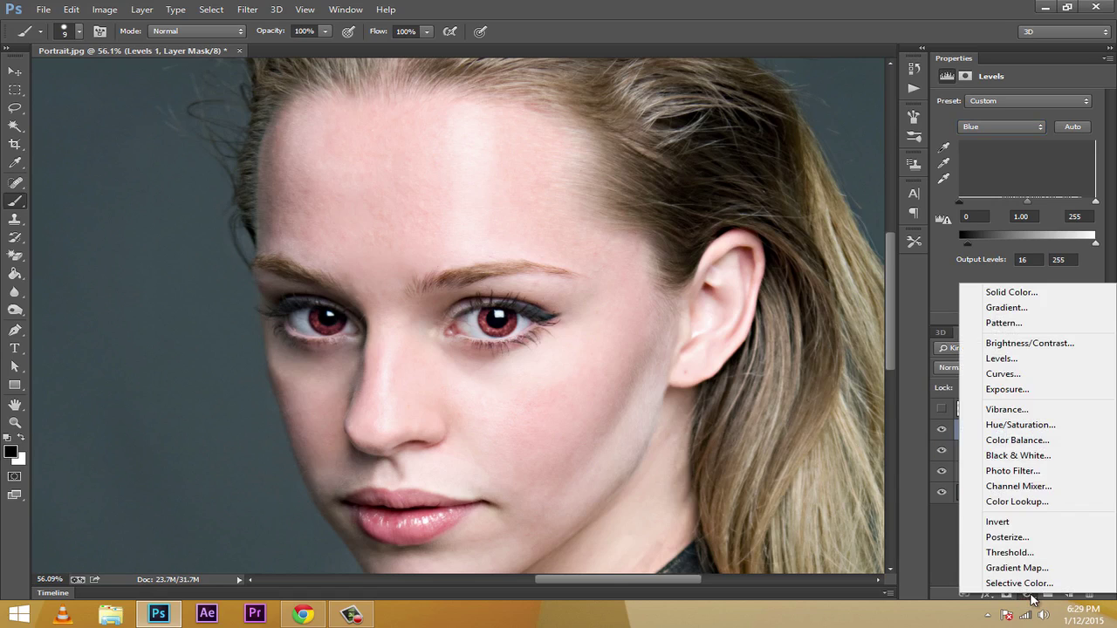
{"action": "left_click", "coordinate": [1043, 375]}
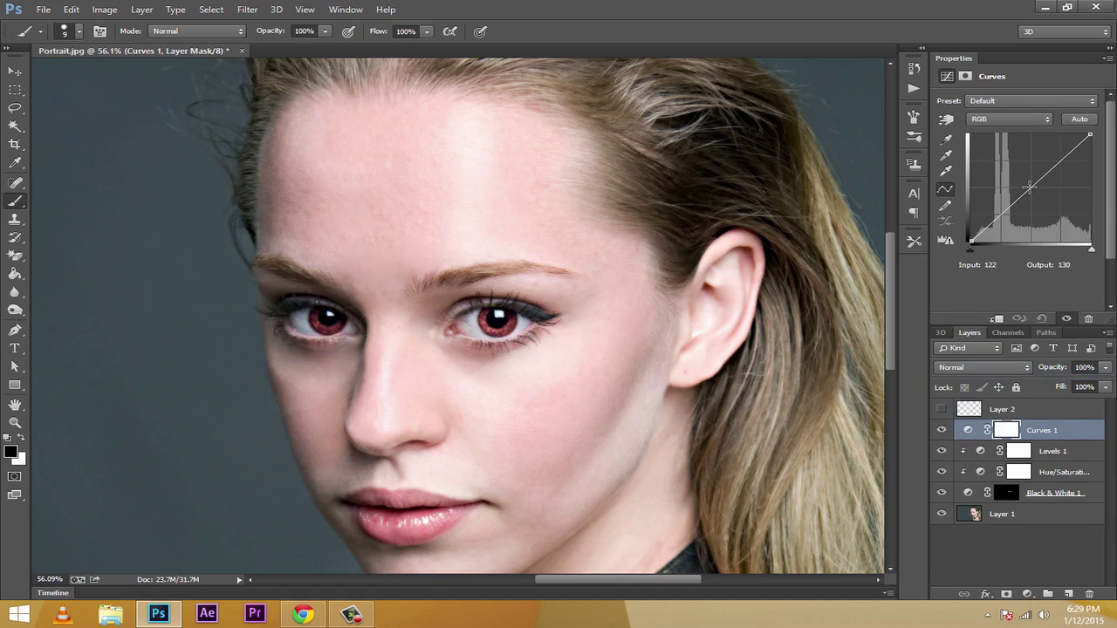
{"action": "left_click_drag", "start_coordinate": [1031, 190], "coordinate": [1029, 185]}
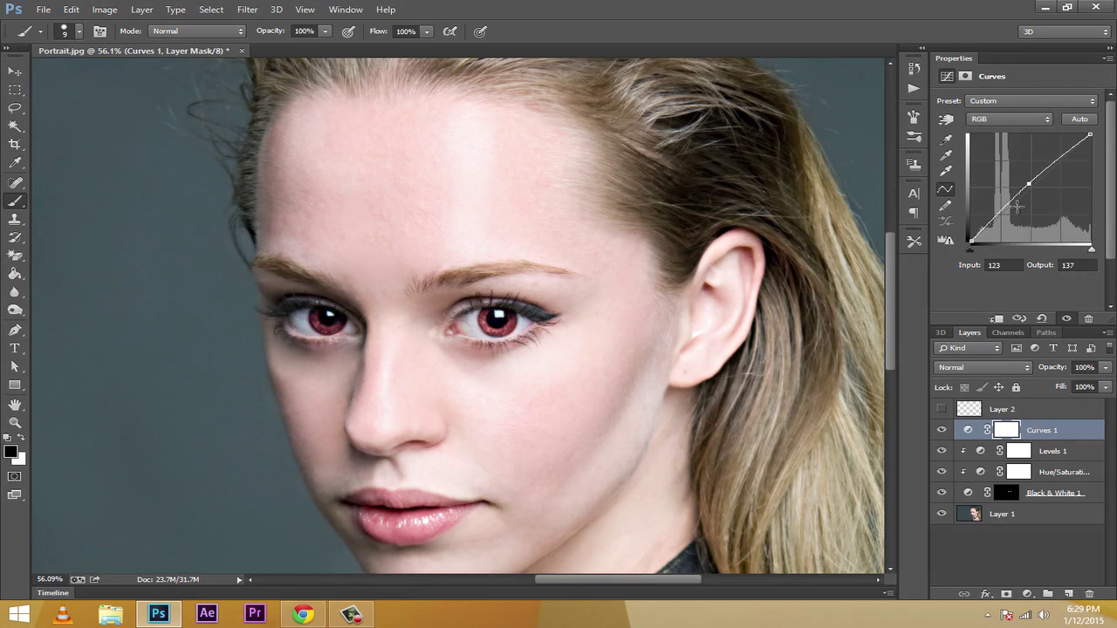
{"action": "left_click", "coordinate": [998, 320]}
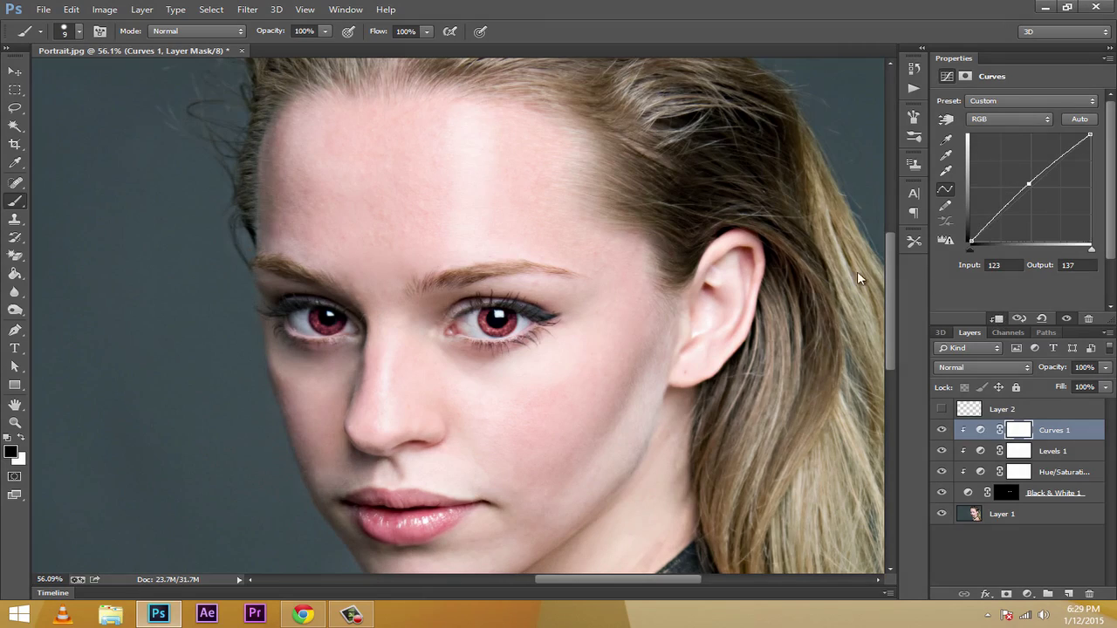
{"action": "mouse_move", "coordinate": [1029, 184]}
{"action": "left_mouse_down"}
{"action": "mouse_move", "coordinate": [1041, 208]}
{"action": "mouse_move", "coordinate": [1028, 184]}
{"action": "left_mouse_up"}
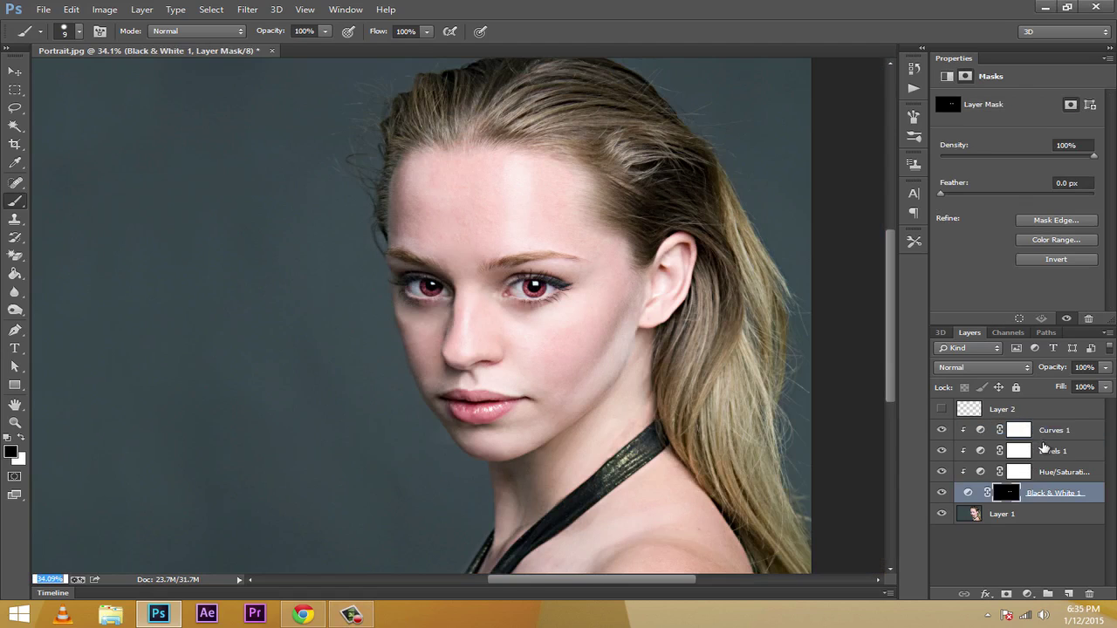
- Try blend modes such as Overlay, Linear Dodge (Add) and Darker Color on the Hue/Saturation layer, and return it to Normal
{"action": "left_click", "coordinate": [1048, 432]}
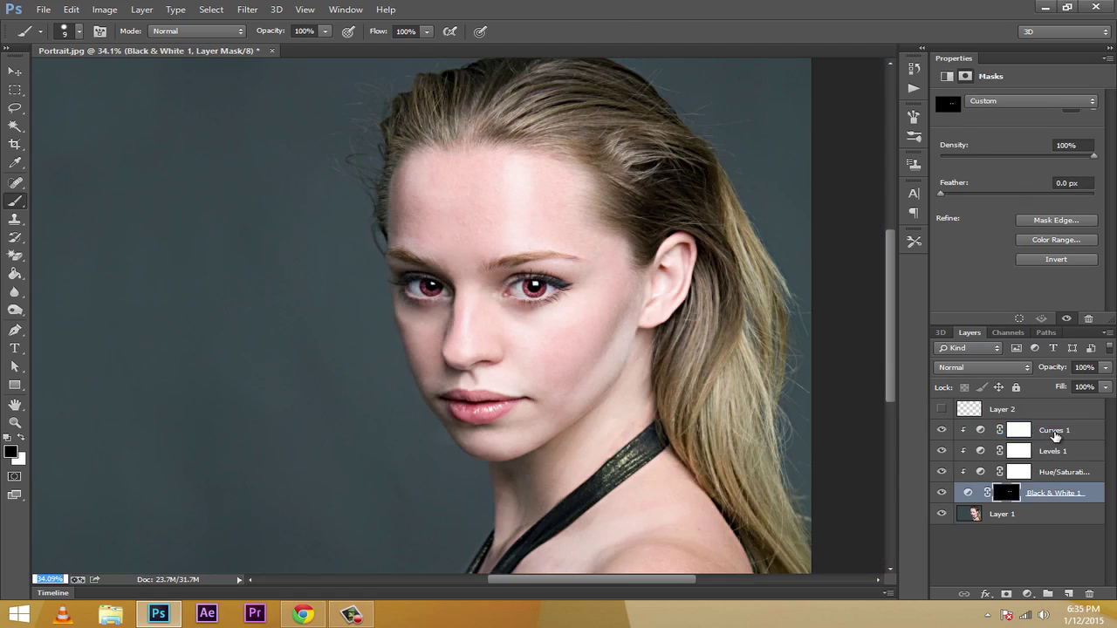
{"action": "left_click", "coordinate": [1044, 475]}
{"action": "left_click", "coordinate": [998, 370]}
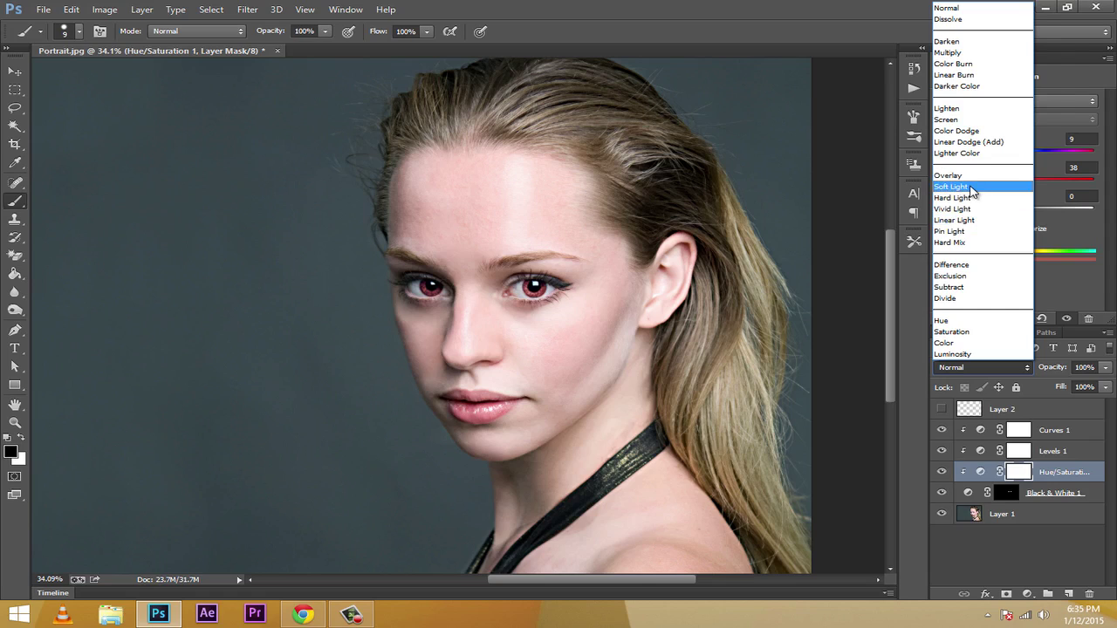
{"action": "left_click", "coordinate": [969, 187]}
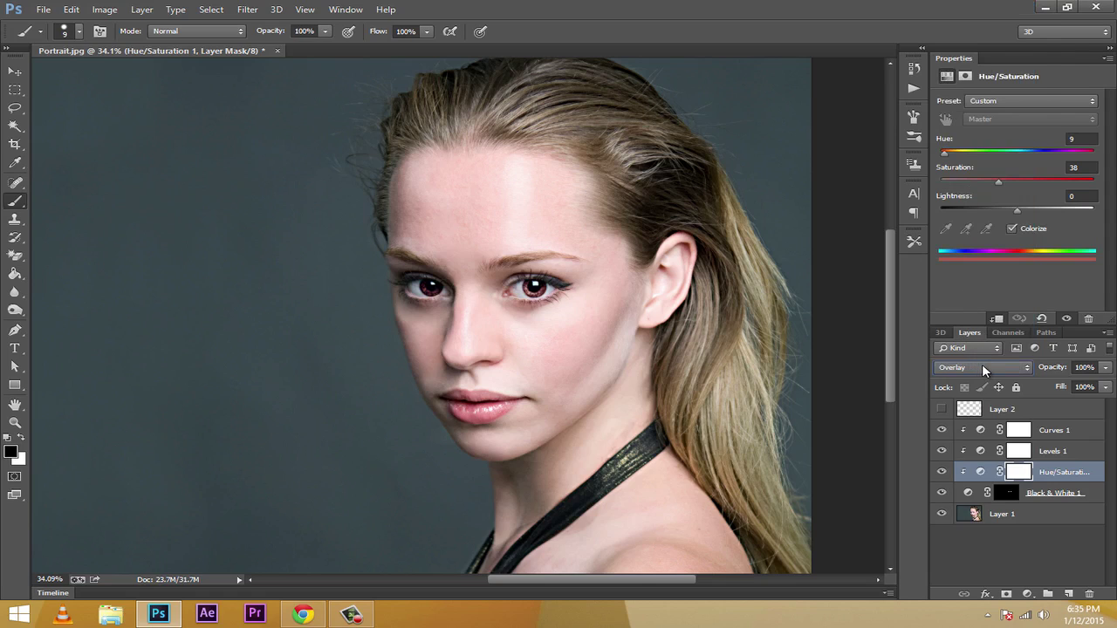
{"action": "scroll", "coordinate": [983, 364], "scroll_direction": "up", "scroll_amount": 2}
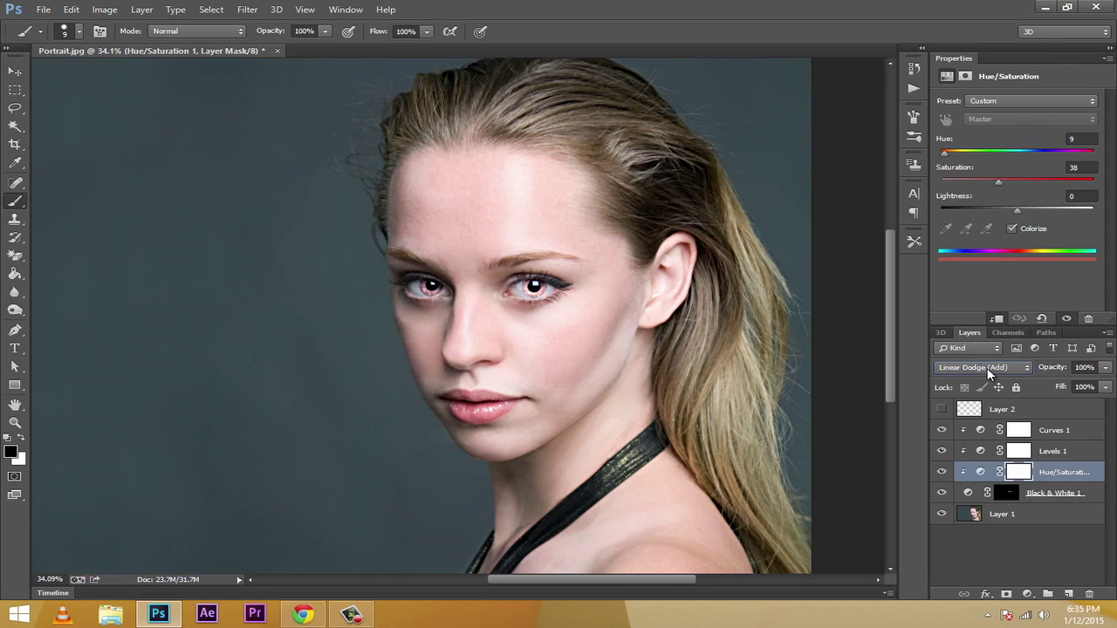
{"action": "scroll", "coordinate": [992, 370], "scroll_direction": "down", "scroll_amount": 1}
{"action": "scroll", "coordinate": [991, 369], "scroll_direction": "up", "scroll_amount": 1}
{"action": "scroll", "coordinate": [996, 369], "scroll_direction": "up", "scroll_amount": 2}
{"action": "scroll", "coordinate": [996, 369], "scroll_direction": "up", "scroll_amount": 2}
{"action": "left_click", "coordinate": [996, 369]}
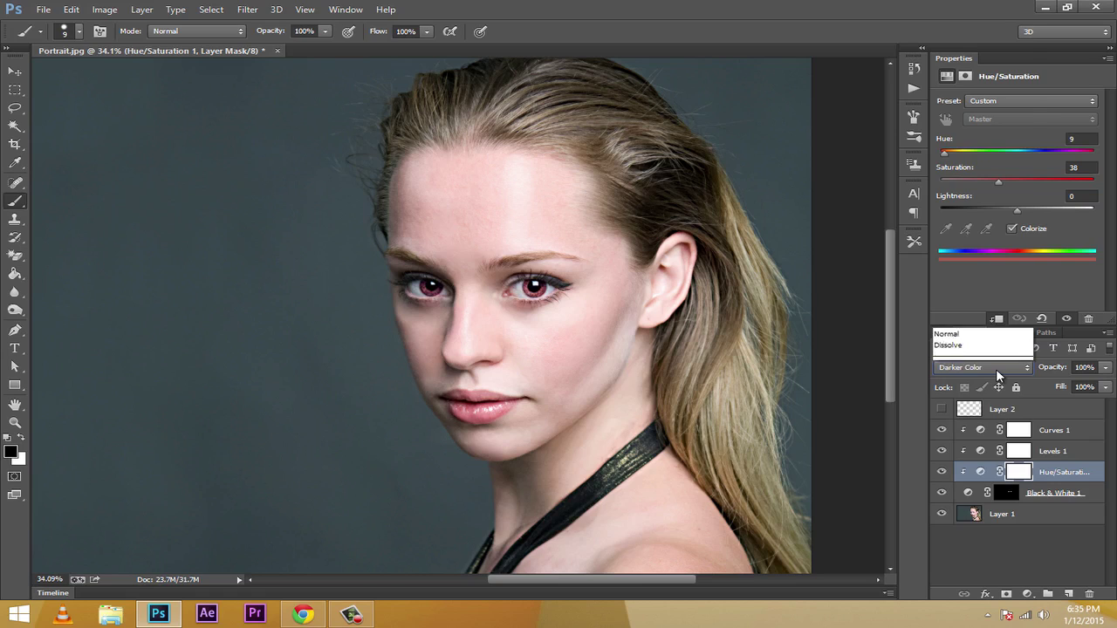
{"action": "left_click", "coordinate": [1000, 14]}
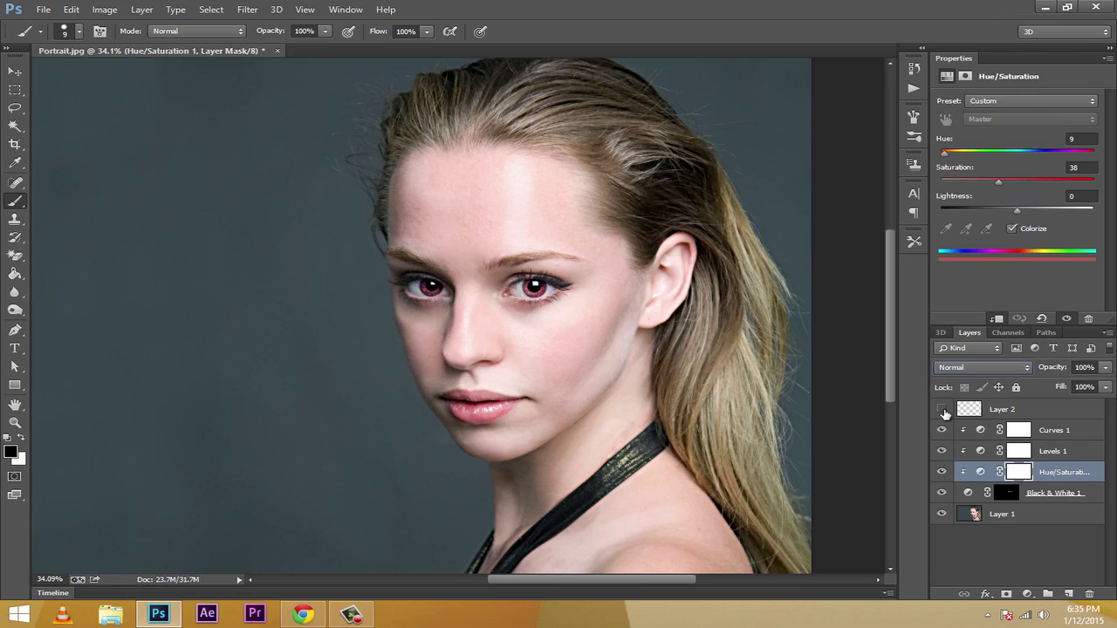
- Stamp all visible layers into a new layer above the Curves layer and duplicate the stamped layer
{"action": "left_click", "coordinate": [1081, 435]}
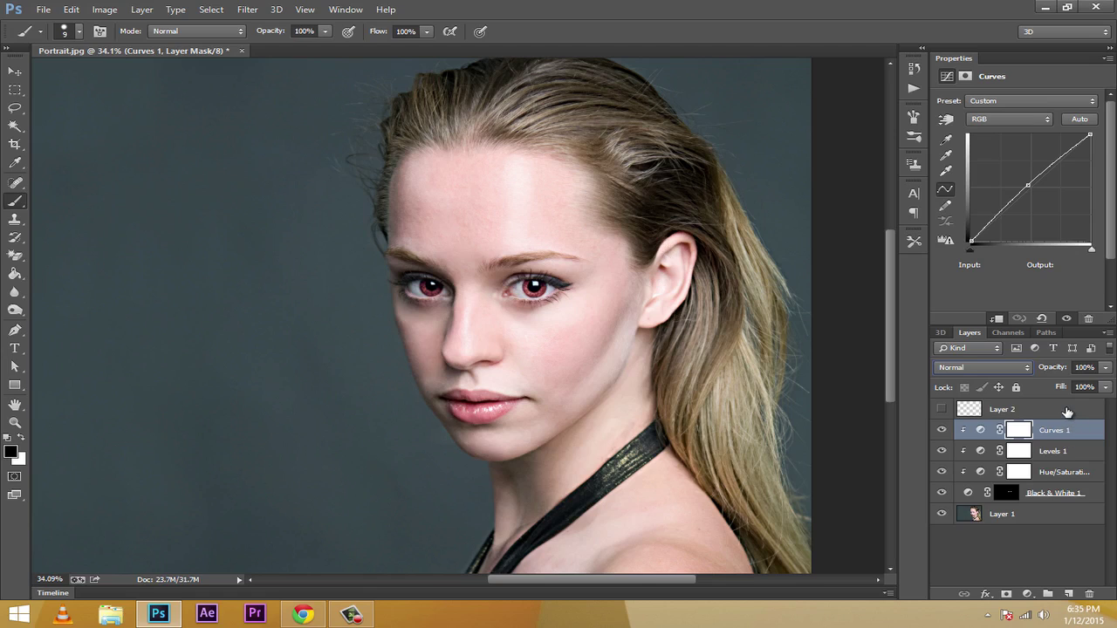
{"action": "left_click", "coordinate": [1067, 411]}
{"action": "left_click", "coordinate": [1062, 433]}
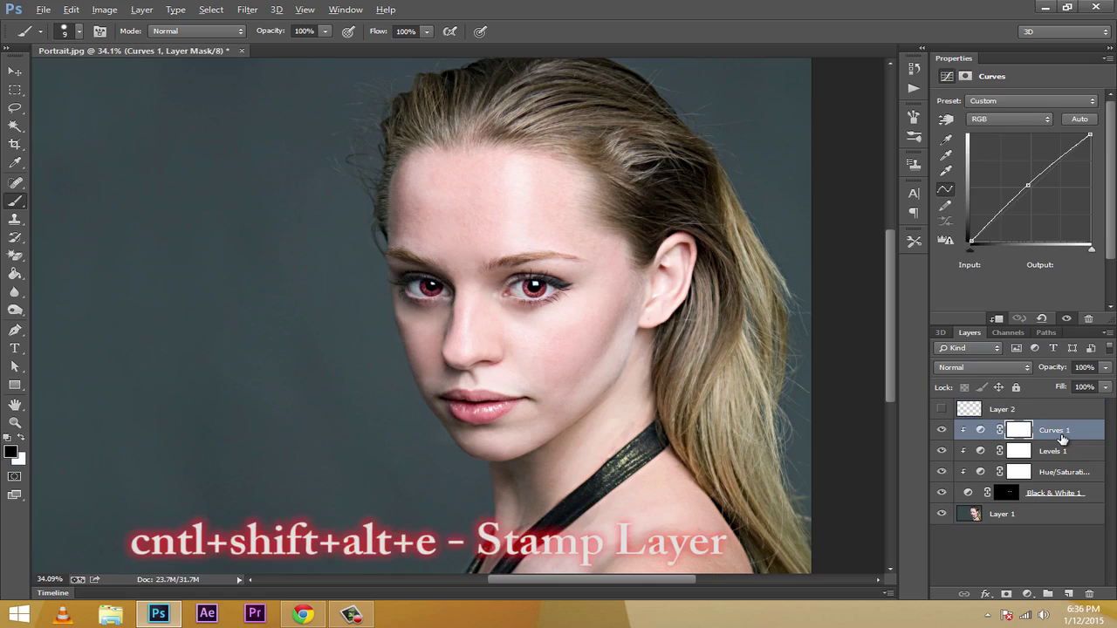
{"action": "key", "text": "ctrl+shift+alt+e"}
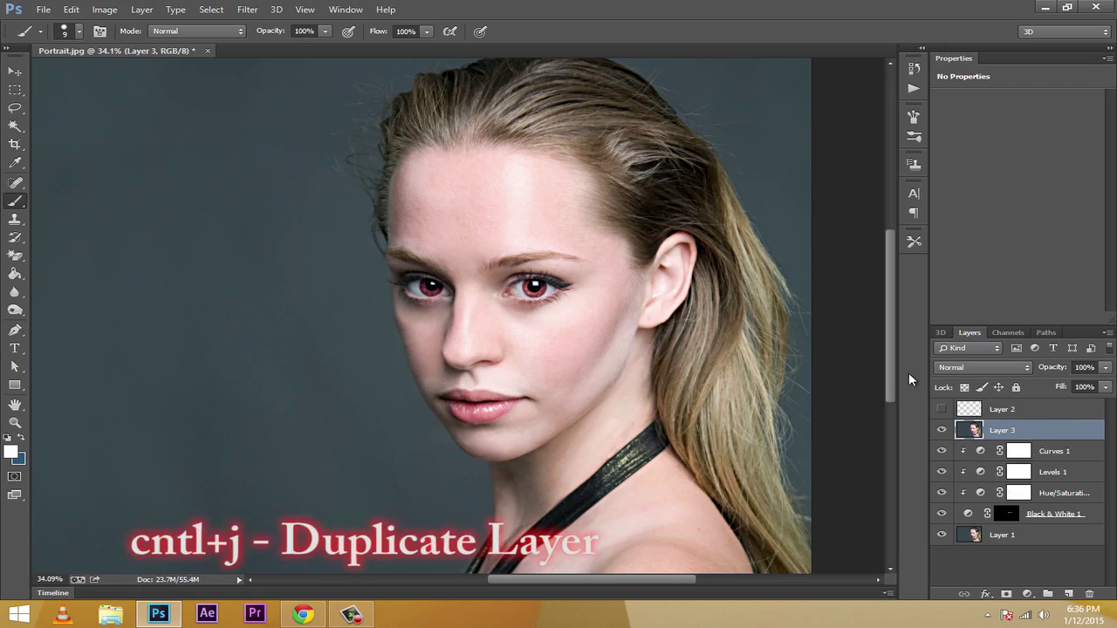
{"action": "key", "text": "ctrl+j"}
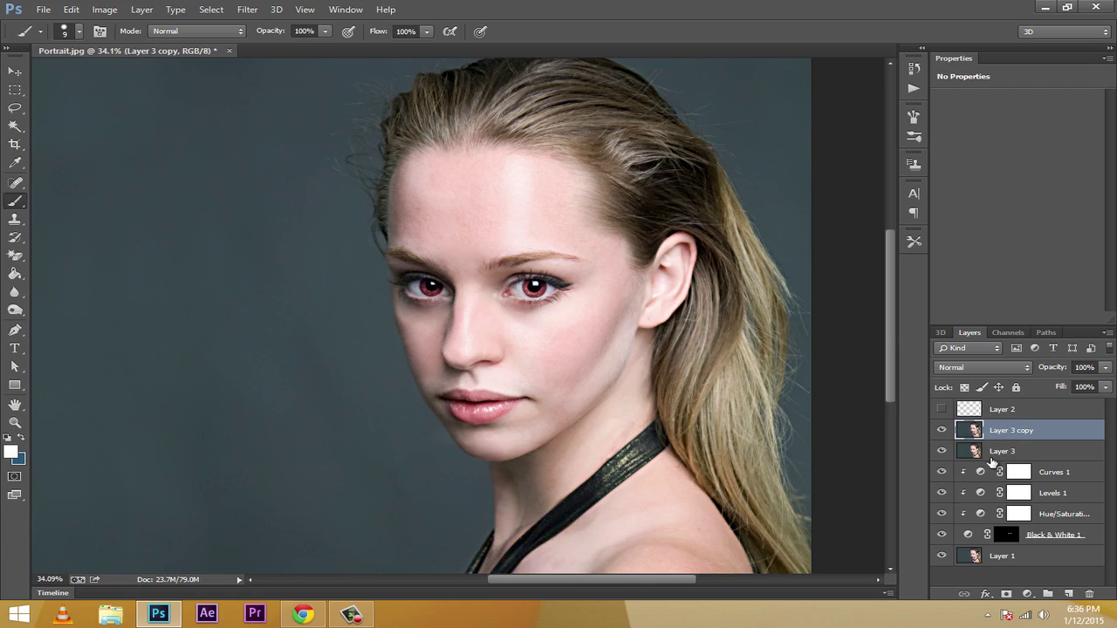
- Apply a High Pass filter with a radius of 10.0 pixels to the duplicated stamp layer
{"action": "left_click", "coordinate": [247, 9]}
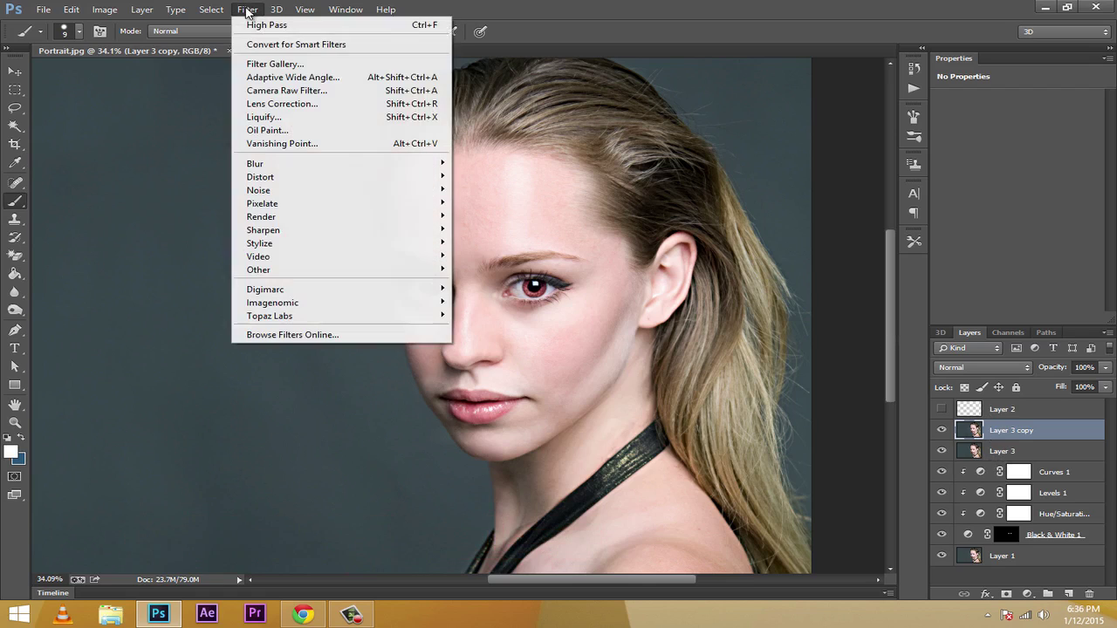
{"action": "mouse_move", "coordinate": [295, 272]}
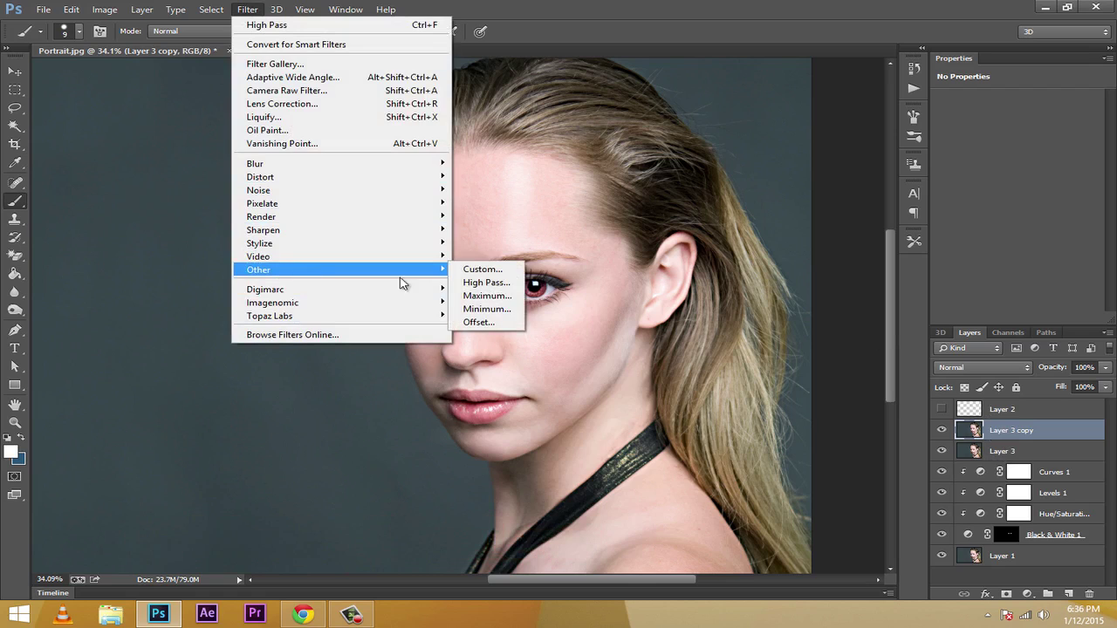
{"action": "left_click", "coordinate": [486, 283]}
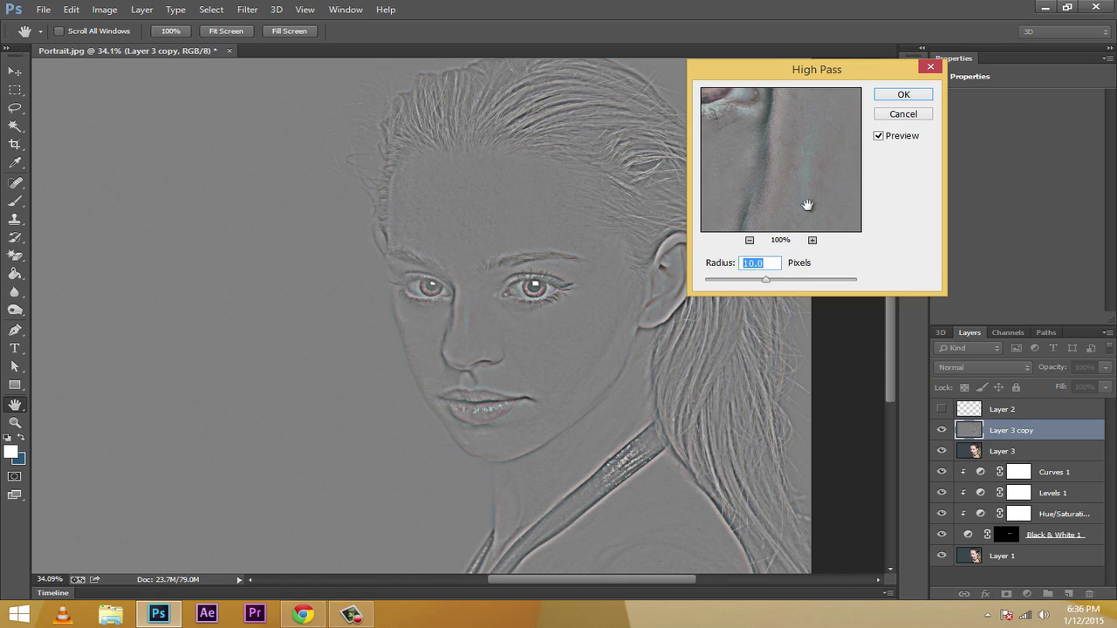
{"action": "left_click", "coordinate": [903, 95]}
{"action": "key", "text": "b"}
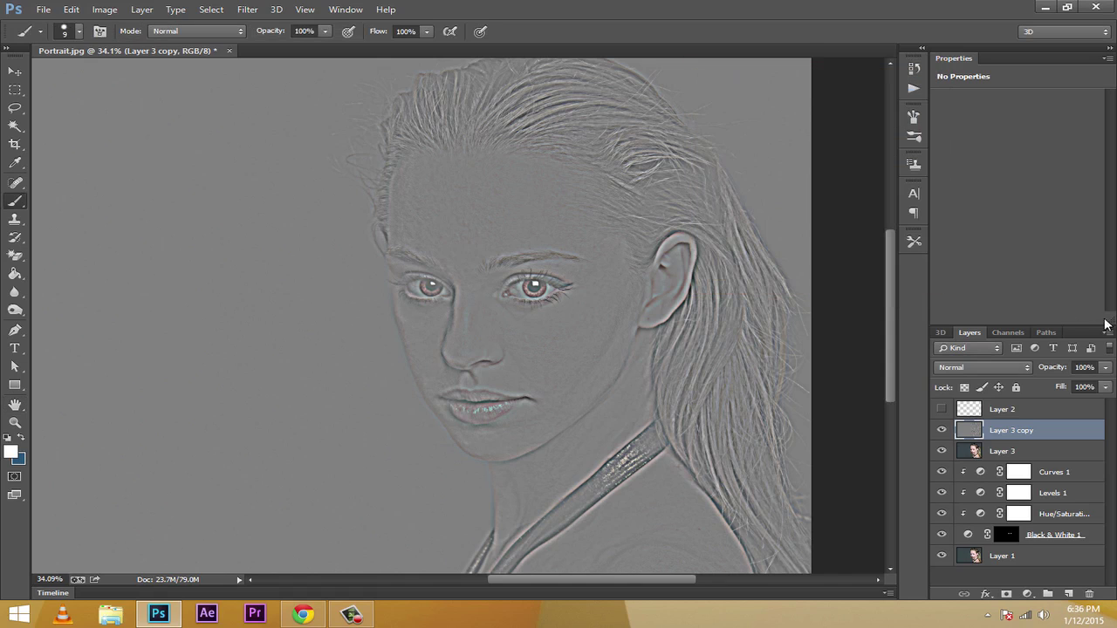
- Set the High Pass layer's blend mode to Overlay and add an inverted black layer mask to it
{"action": "left_click", "coordinate": [976, 368]}
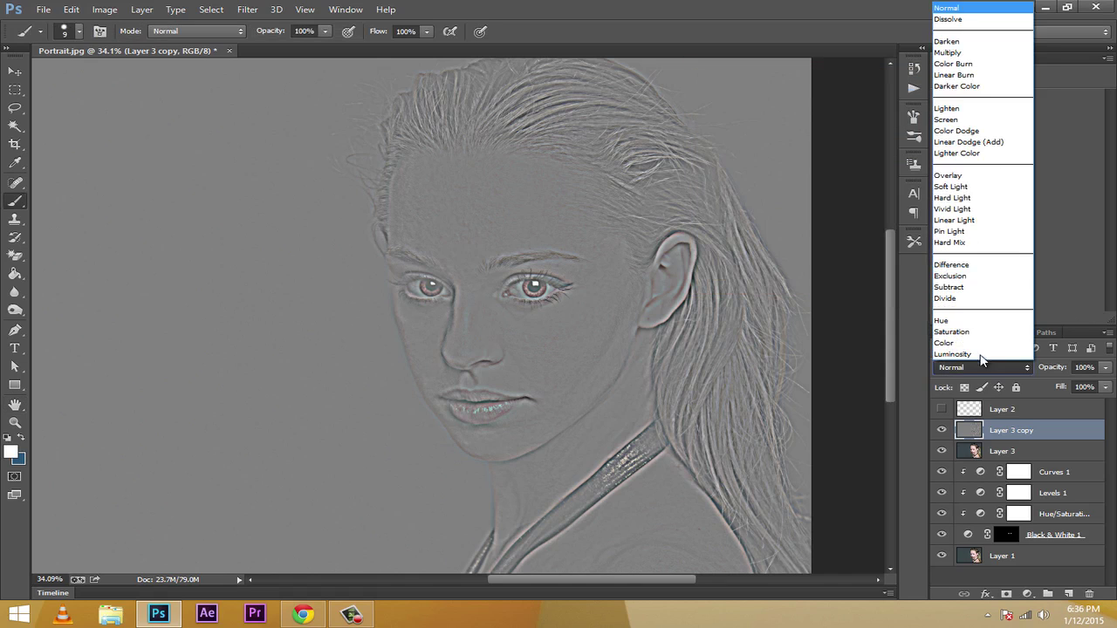
{"action": "left_click", "coordinate": [1011, 178]}
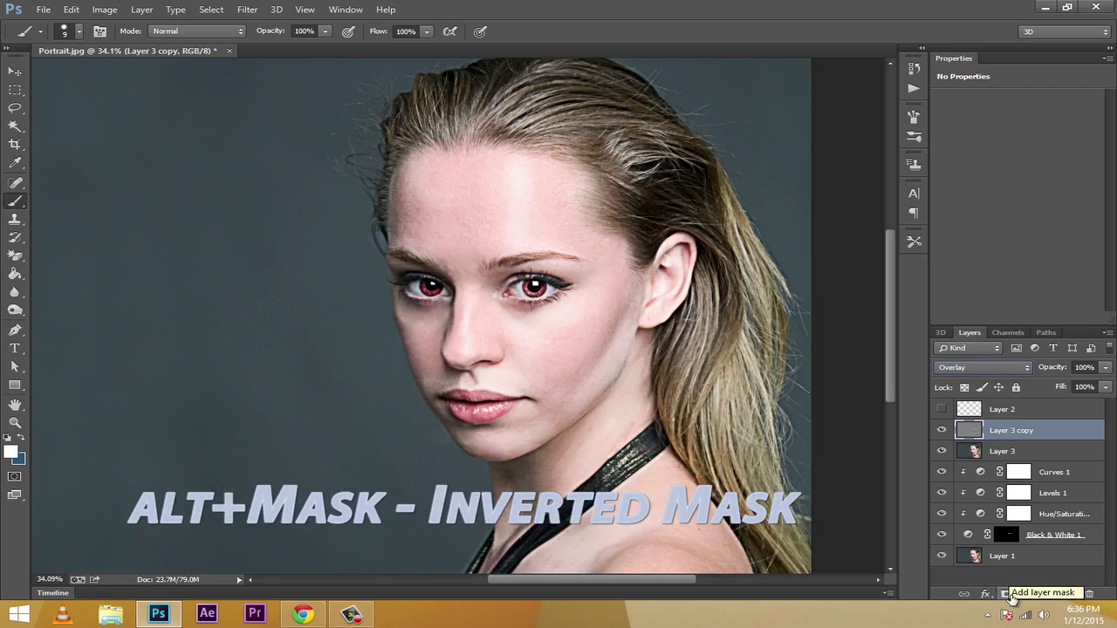
{"action": "left_click", "coordinate": [1008, 595], "text": "alt"}
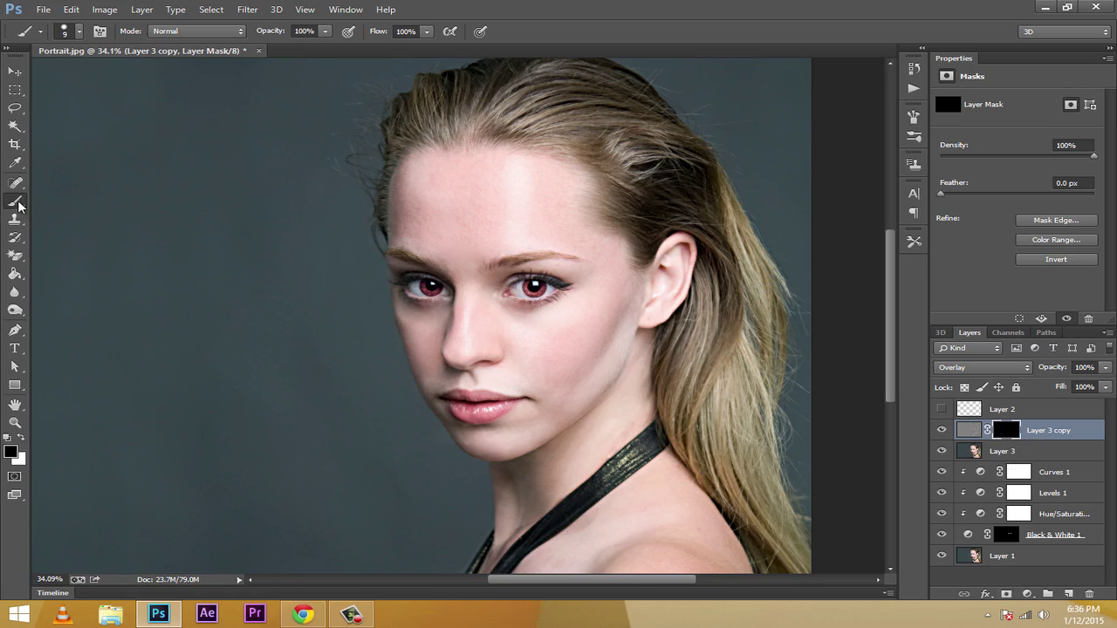
- Paint white on the High Pass layer's mask over both eyes with a brush of size 50
{"action": "left_click_drag", "start_coordinate": [19, 202], "coordinate": [99, 205]}
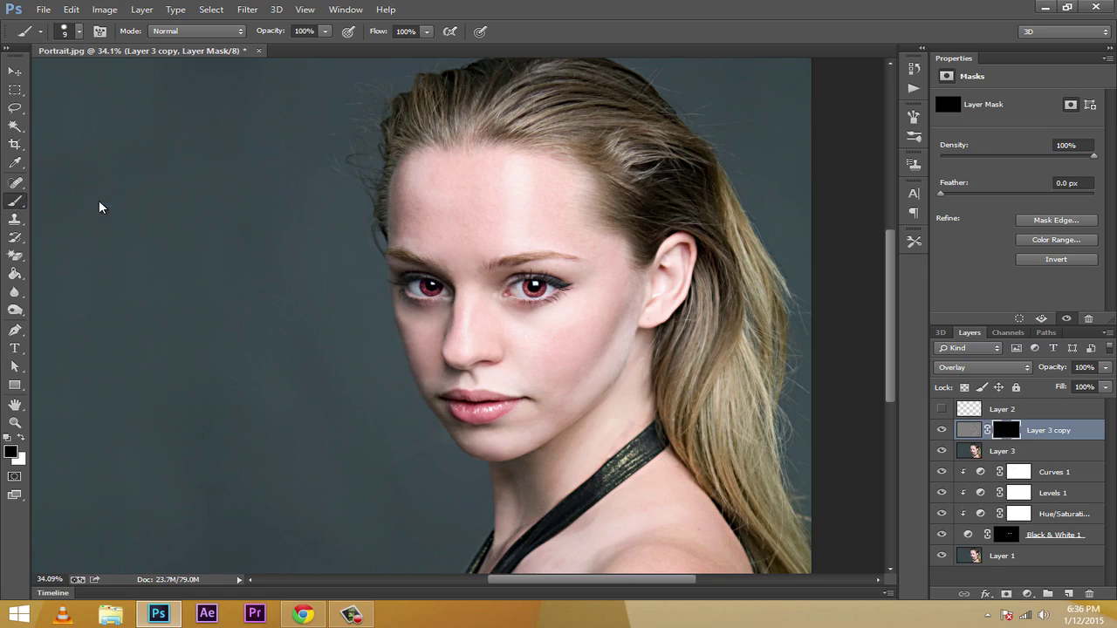
{"action": "left_click", "coordinate": [21, 438]}
{"action": "key", "text": "bracketright"}
{"action": "key", "text": "bracketright"}
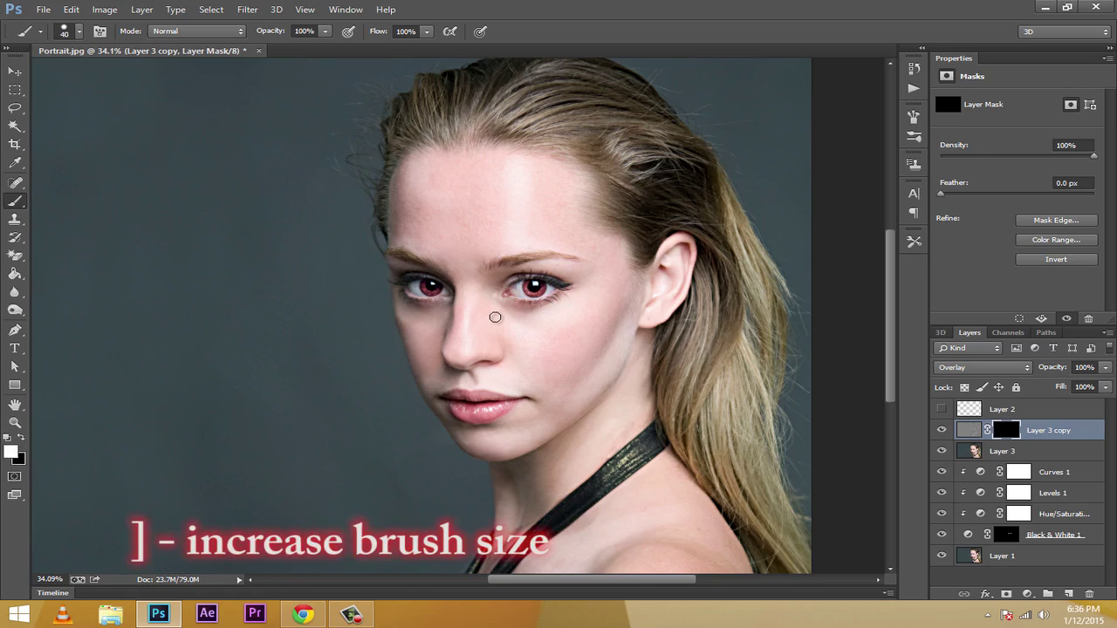
{"action": "key", "text": "bracketright"}
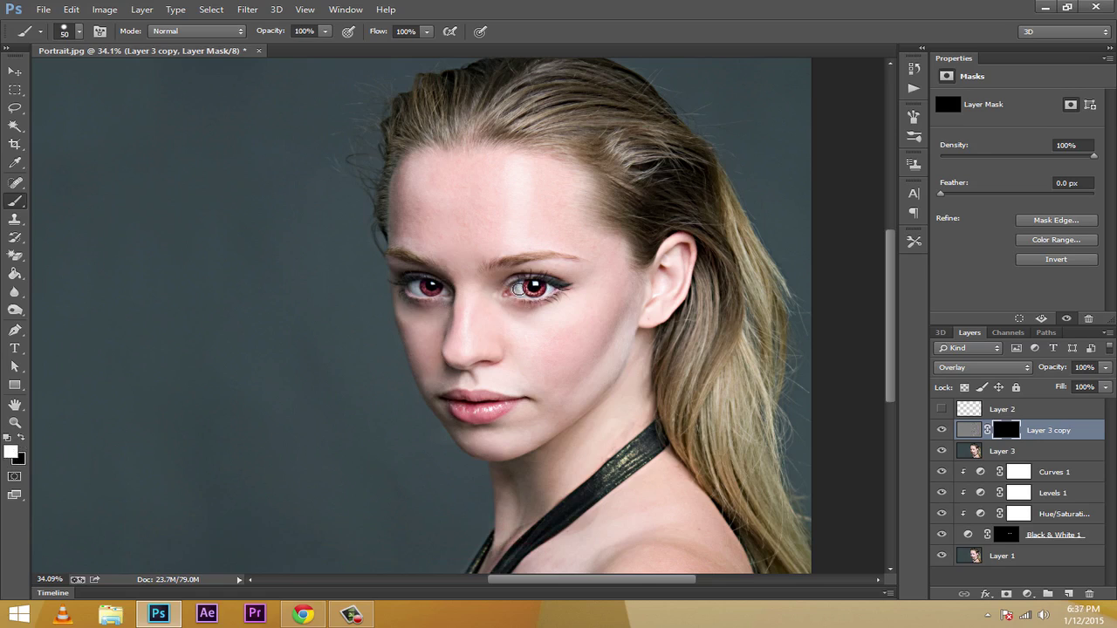
{"action": "mouse_move", "coordinate": [518, 289]}
{"action": "left_mouse_down"}
{"action": "mouse_move", "coordinate": [530, 284]}
{"action": "mouse_move", "coordinate": [520, 291]}
{"action": "mouse_move", "coordinate": [541, 299]}
{"action": "left_mouse_up"}
{"action": "mouse_move", "coordinate": [436, 300]}
{"action": "left_mouse_down"}
{"action": "mouse_move", "coordinate": [443, 293]}
{"action": "mouse_move", "coordinate": [418, 284]}
{"action": "mouse_move", "coordinate": [443, 293]}
{"action": "mouse_move", "coordinate": [417, 291]}
{"action": "mouse_move", "coordinate": [407, 302]}
{"action": "left_mouse_up"}
{"action": "mouse_move", "coordinate": [535, 285]}
{"action": "left_mouse_down"}
{"action": "mouse_move", "coordinate": [519, 294]}
{"action": "mouse_move", "coordinate": [555, 286]}
{"action": "mouse_move", "coordinate": [520, 281]}
{"action": "mouse_move", "coordinate": [533, 295]}
{"action": "mouse_move", "coordinate": [558, 290]}
{"action": "left_mouse_up"}
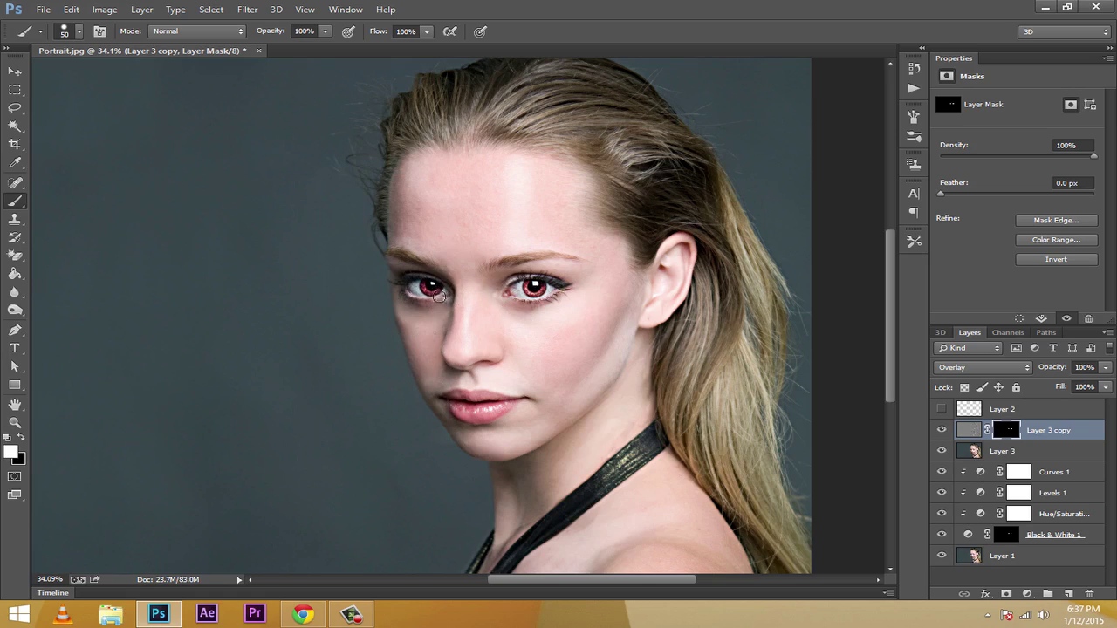
{"action": "mouse_move", "coordinate": [441, 297]}
{"action": "left_mouse_down"}
{"action": "mouse_move", "coordinate": [402, 293]}
{"action": "mouse_move", "coordinate": [403, 282]}
{"action": "mouse_move", "coordinate": [425, 281]}
{"action": "left_mouse_up"}
{"action": "mouse_move", "coordinate": [516, 283]}
{"action": "left_mouse_down"}
{"action": "mouse_move", "coordinate": [562, 289]}
{"action": "mouse_move", "coordinate": [535, 301]}
{"action": "left_mouse_up"}
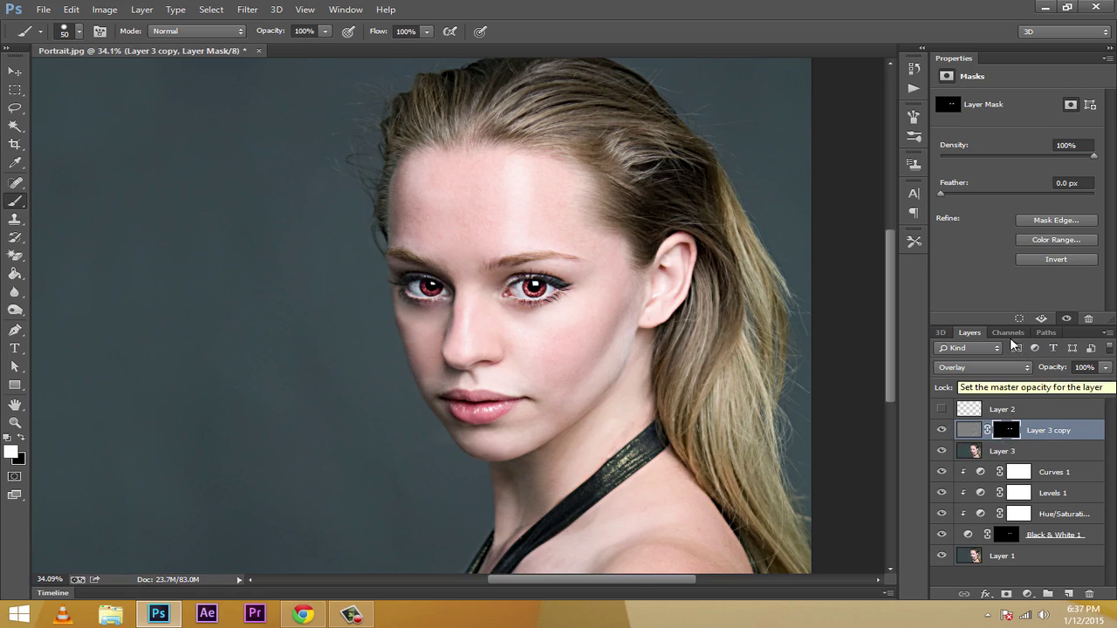
- Reduce the High Pass layer's opacity to 80% and its fill to 80%
{"action": "left_click", "coordinate": [1105, 370]}
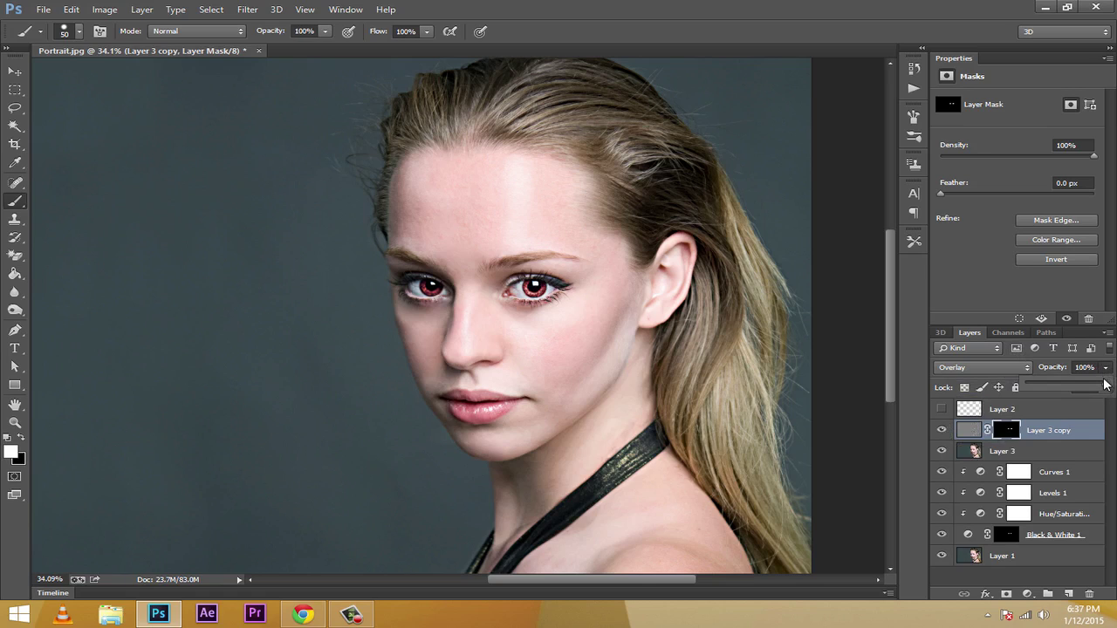
{"action": "left_click_drag", "start_coordinate": [1105, 389], "coordinate": [1091, 408]}
{"action": "left_click", "coordinate": [1105, 387]}
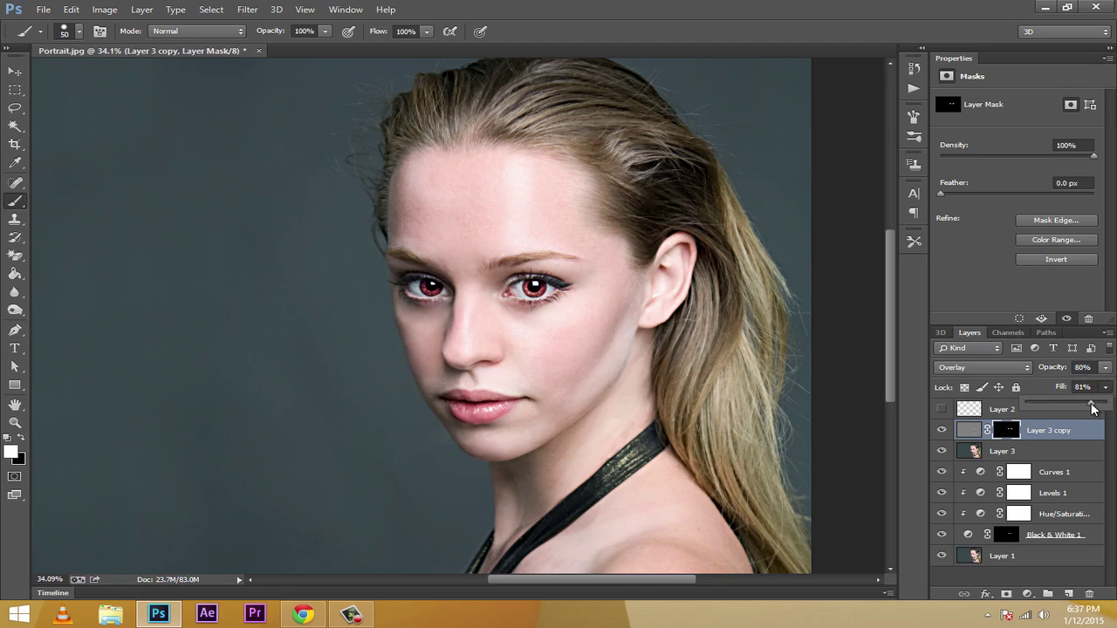
{"action": "left_click_drag", "start_coordinate": [1091, 408], "coordinate": [1090, 408]}
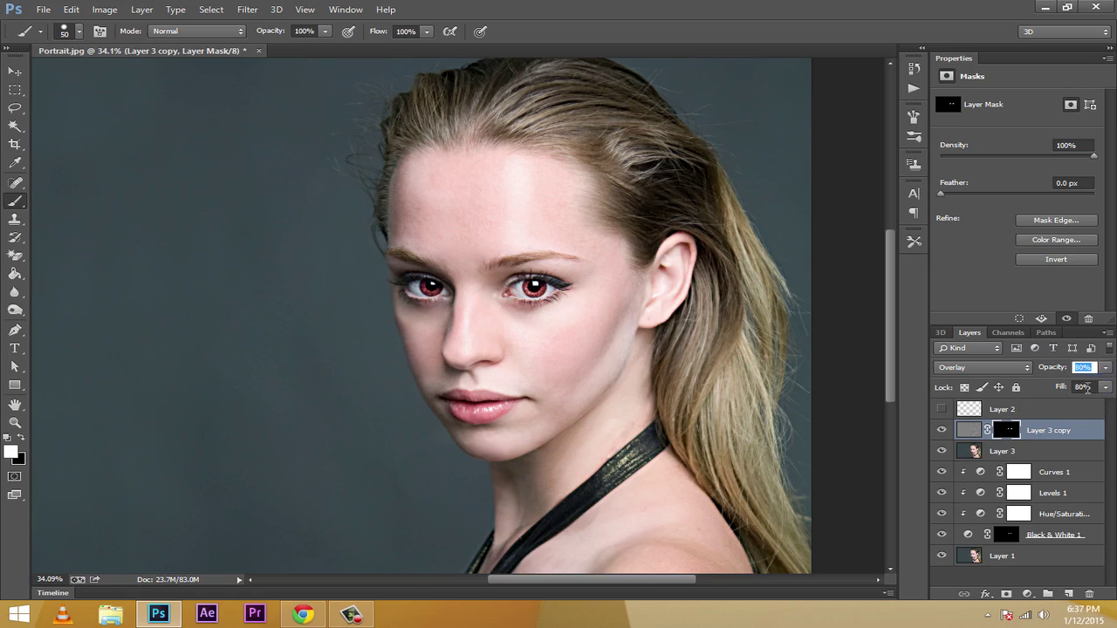
- Compare the eyes with and without the High Pass layer, and against the original portrait with all edit layers hidden
{"action": "left_click", "coordinate": [941, 431]}
{"action": "left_click", "coordinate": [940, 430]}
{"action": "left_click", "coordinate": [942, 430]}
{"action": "left_click", "coordinate": [941, 430]}
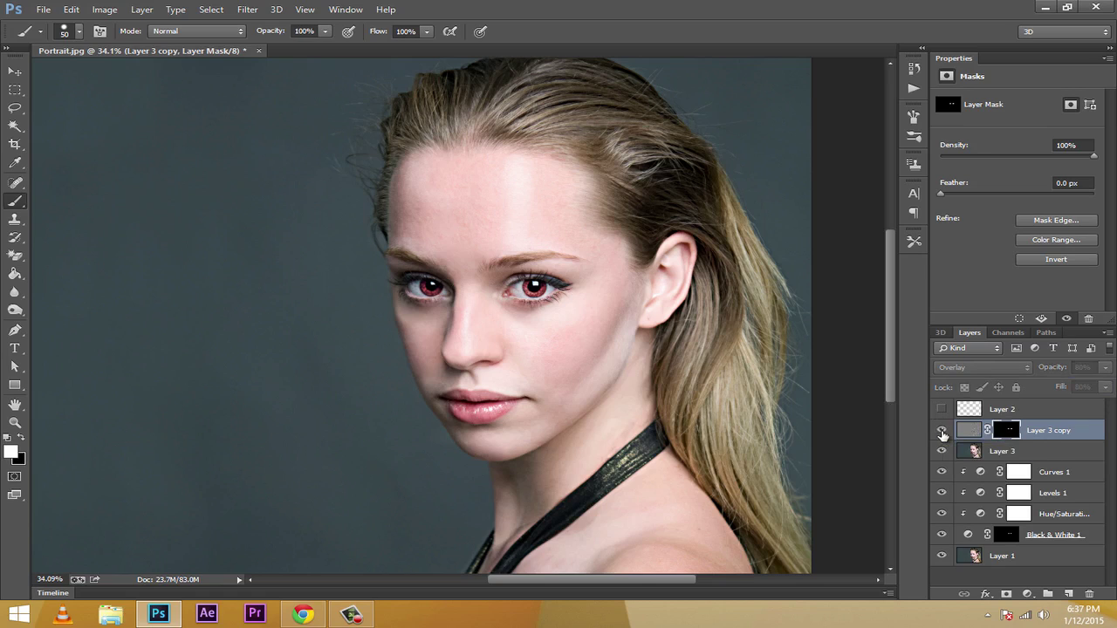
{"action": "left_click", "coordinate": [941, 431]}
{"action": "left_click", "coordinate": [942, 431]}
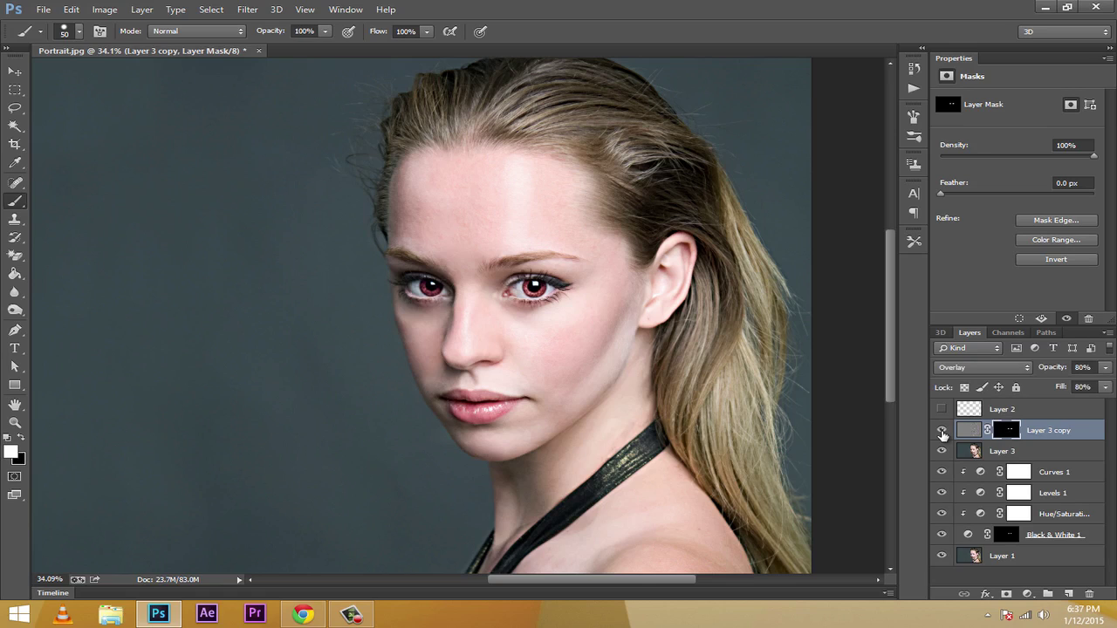
{"action": "left_click_drag", "start_coordinate": [942, 431], "coordinate": [943, 535]}
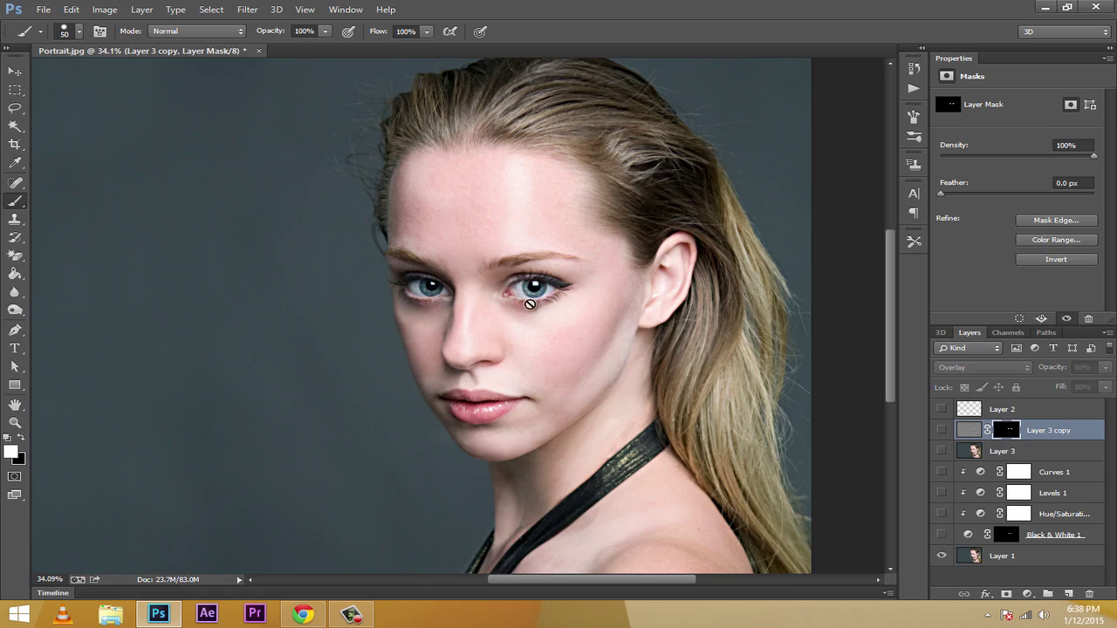
{"action": "left_click_drag", "start_coordinate": [941, 534], "coordinate": [943, 432]}
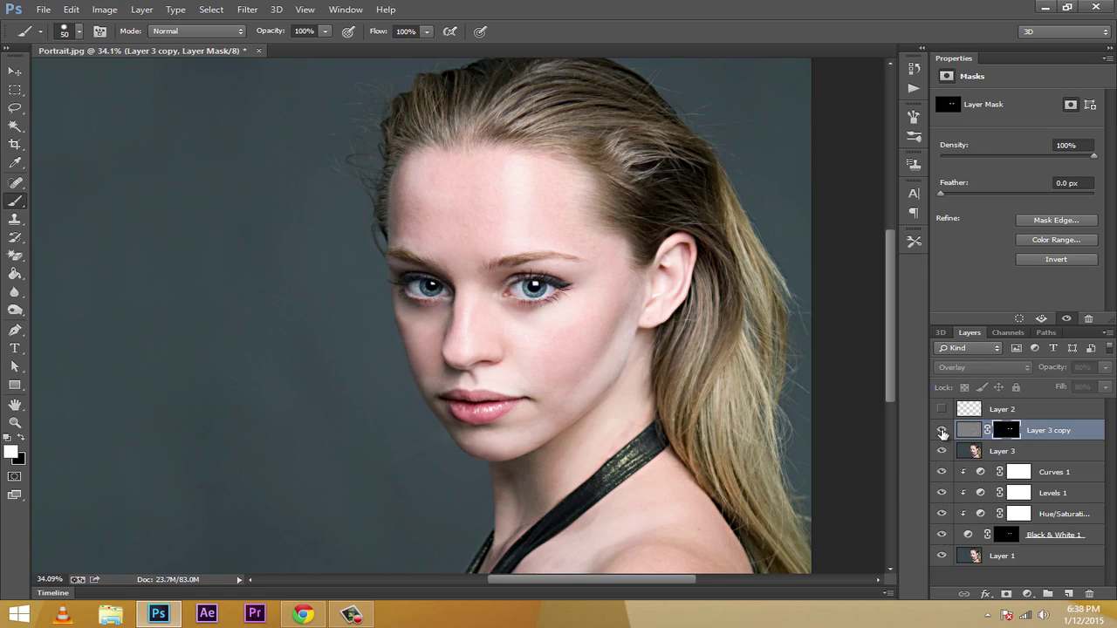